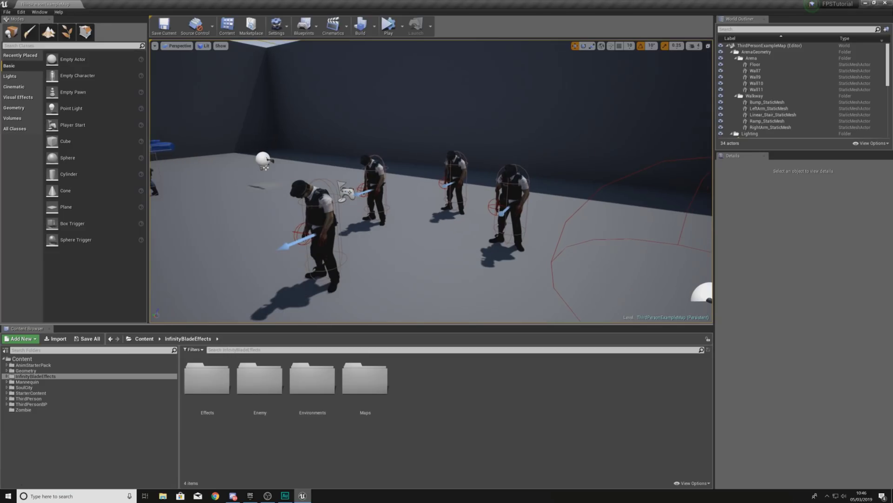
{"action": "key", "text": "a"}
{"action": "key", "text": "w"}
{"action": "right_click_drag", "start_coordinate": [431, 182], "coordinate": [298, 180]}
{"action": "scroll", "coordinate": [480, 181], "scroll_direction": "down", "scroll_amount": 4}
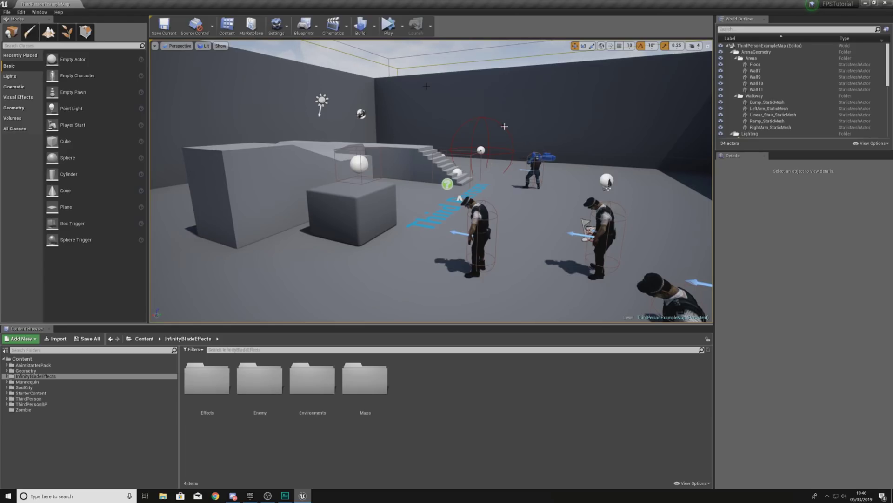
Step: Playtest the example map in the selected viewport, walking the character around the arena, stairs and walkway
{"action": "left_click", "coordinate": [402, 27]}
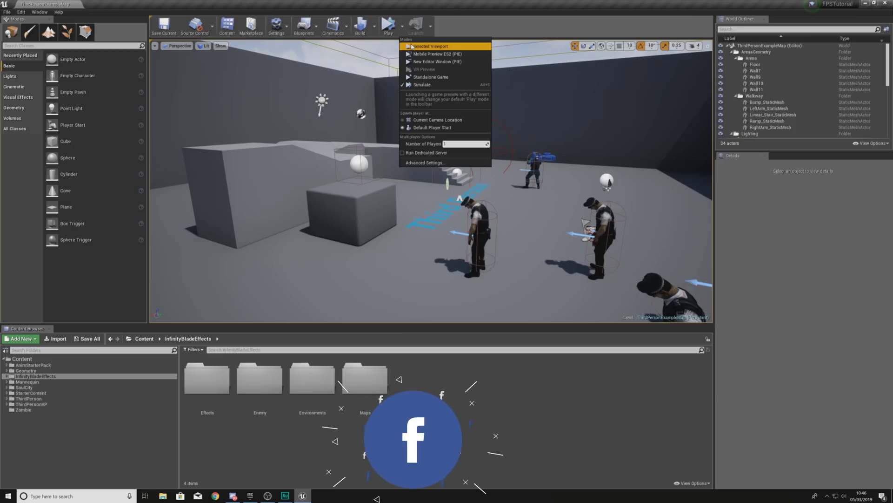
{"action": "left_click", "coordinate": [412, 47]}
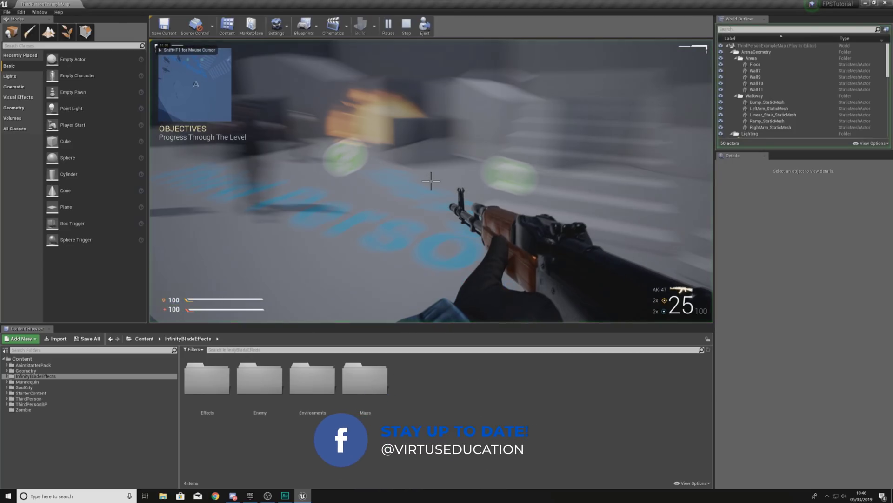
{"action": "key", "text": "w"}
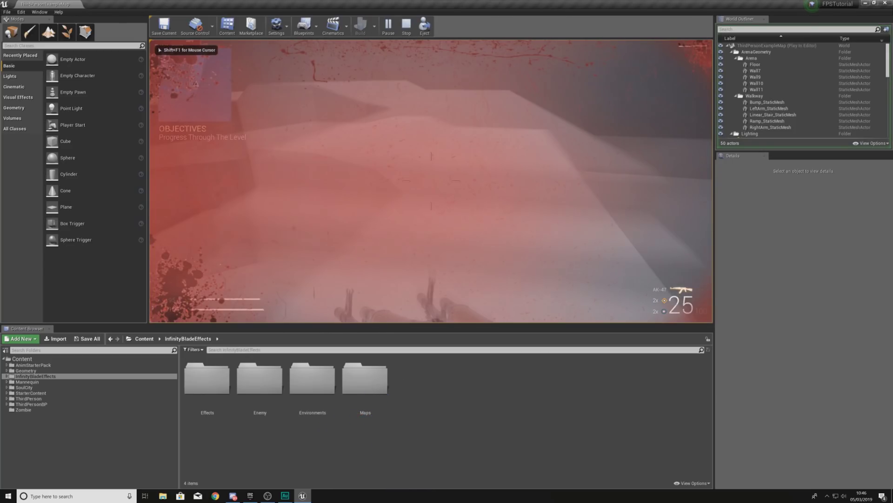
{"action": "key", "text": "w"}
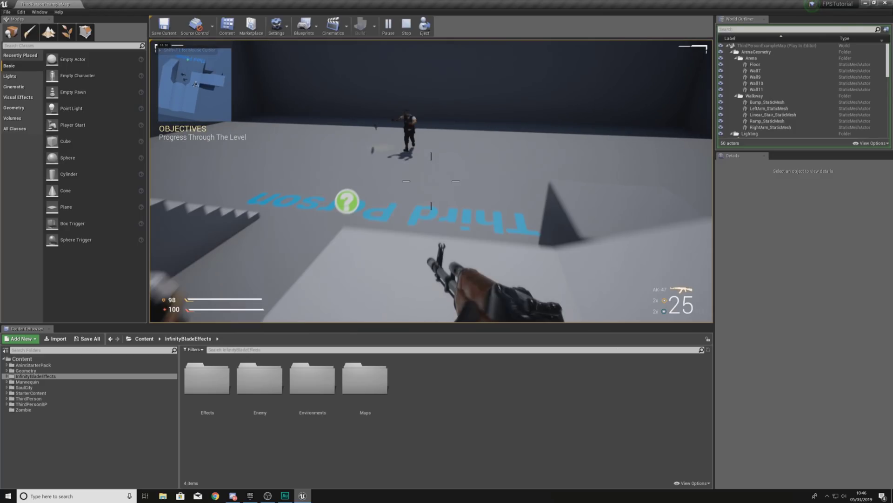
{"action": "key", "text": "w"}
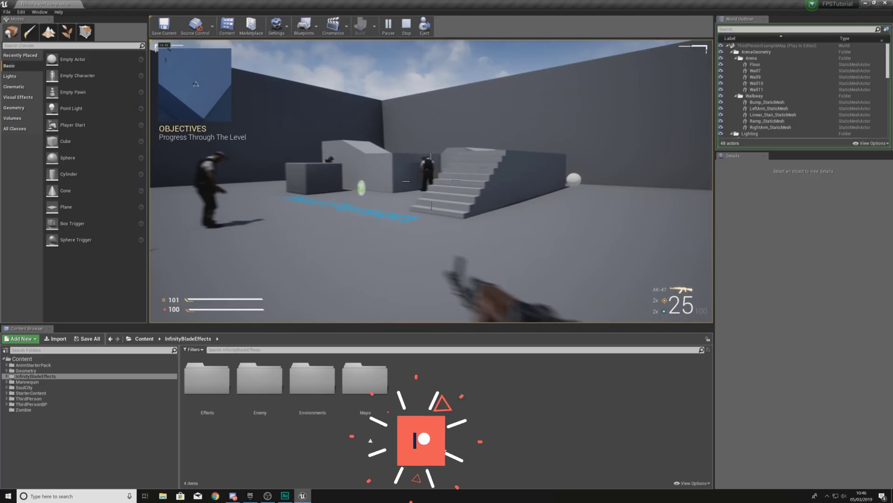
{"action": "key", "text": "w"}
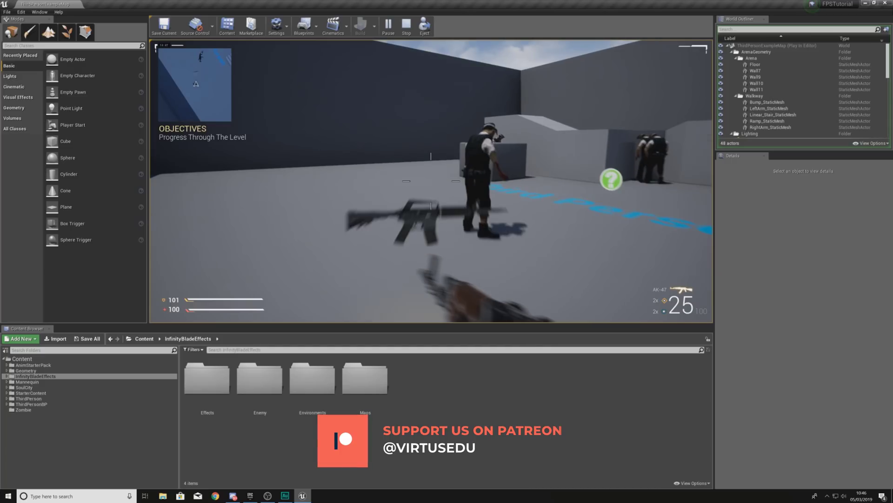
{"action": "key", "text": "w"}
{"action": "key", "text": "w"}
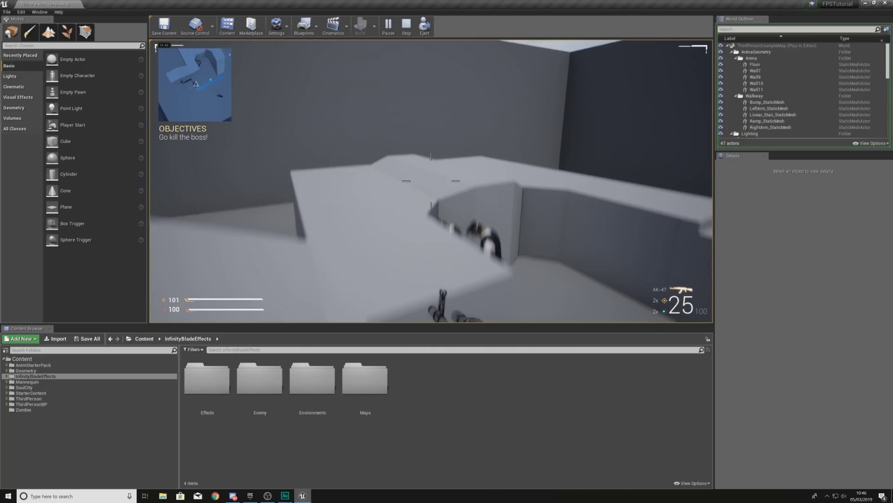
{"action": "key", "text": "w"}
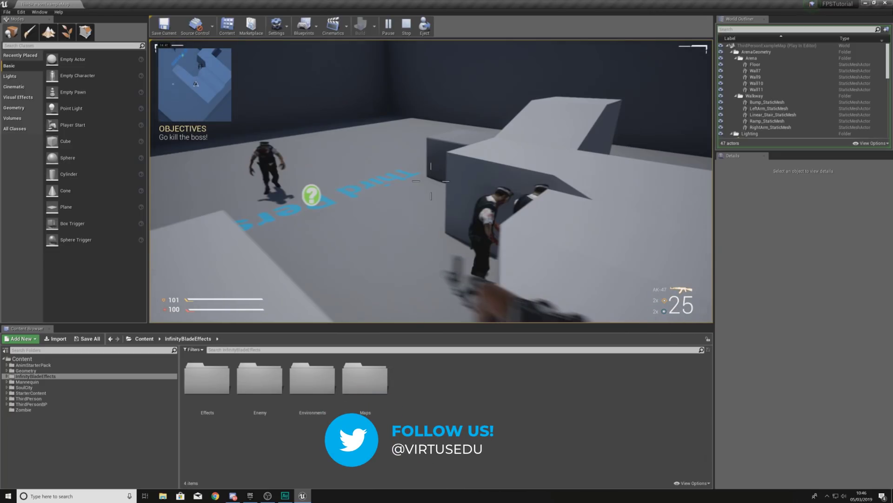
{"action": "key", "text": "w"}
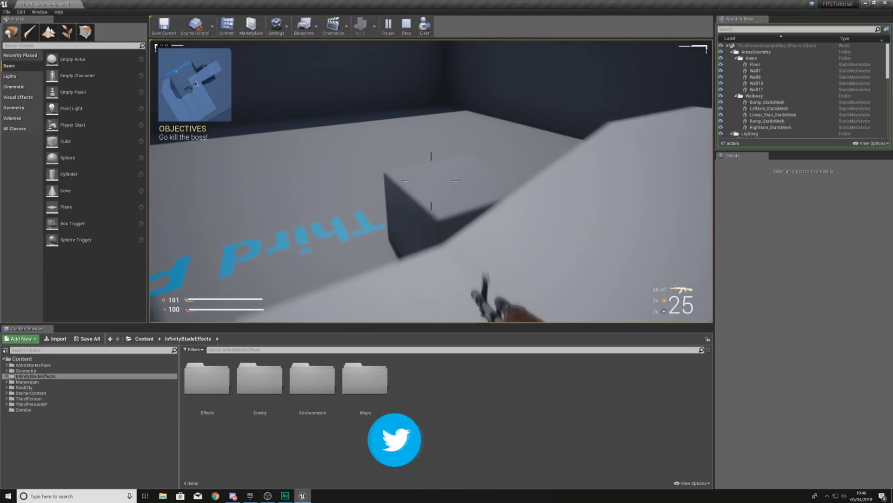
{"action": "key", "text": "w"}
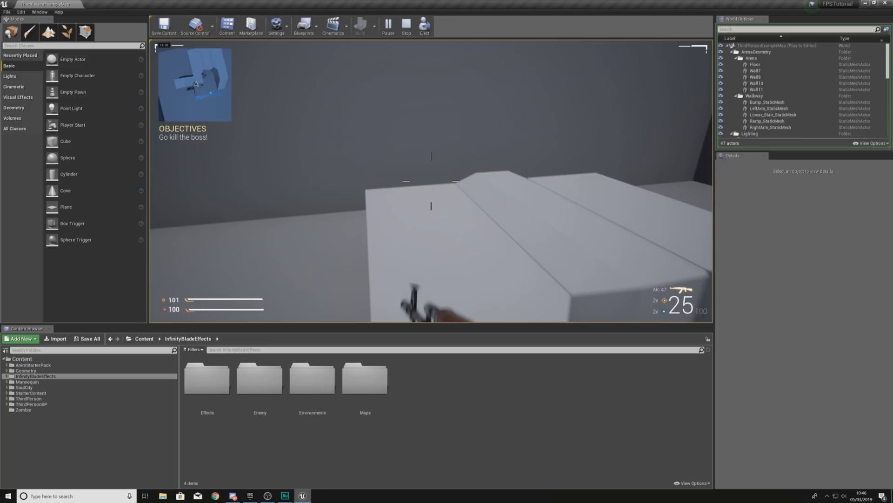
{"action": "key", "text": "w"}
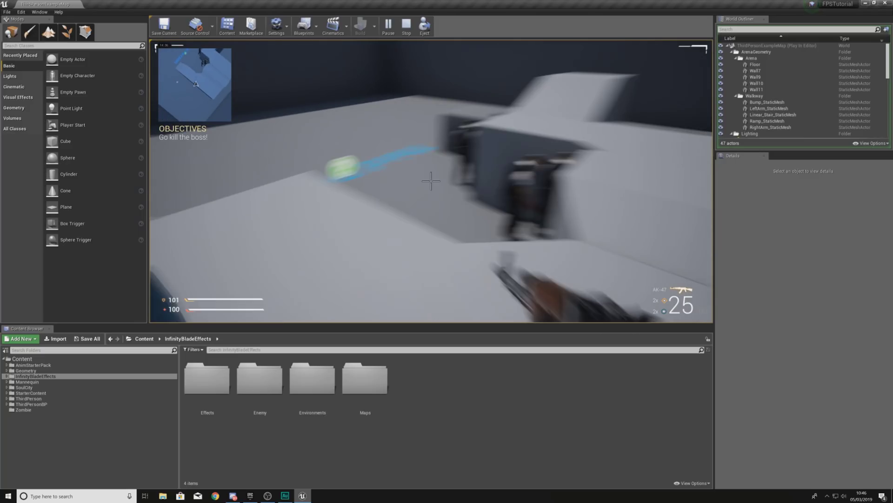
{"action": "key", "text": "w"}
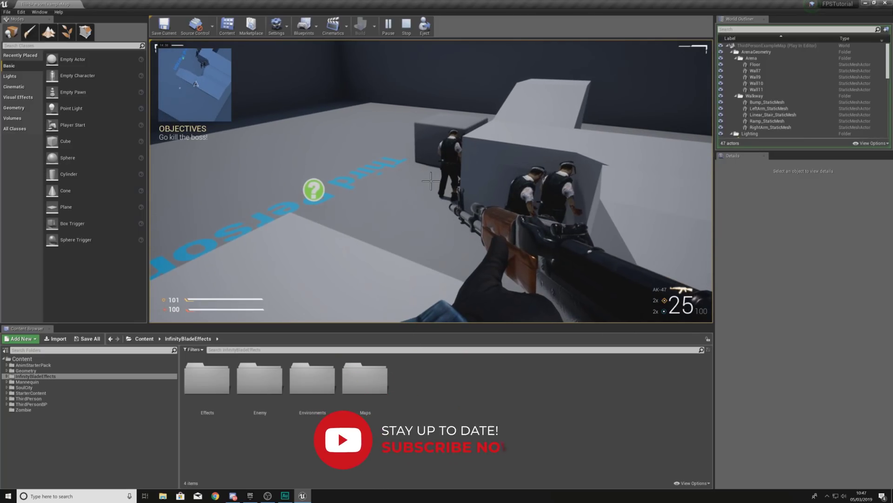
{"action": "key", "text": "w"}
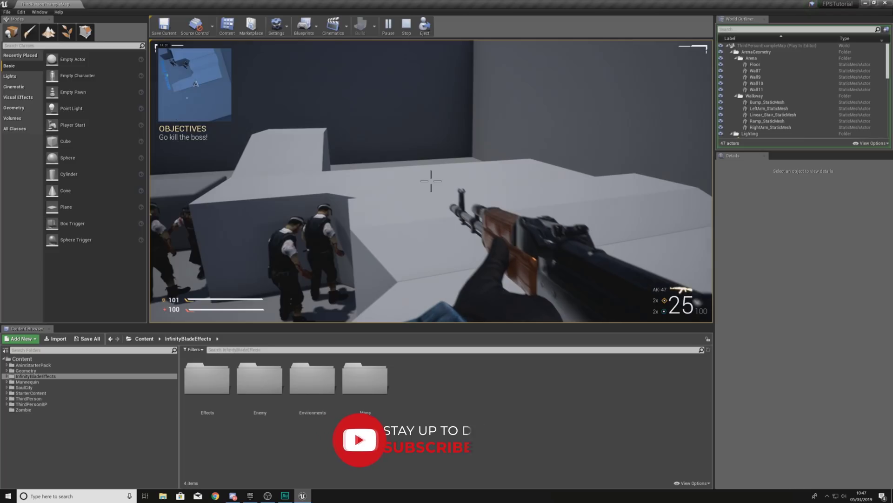
{"action": "key", "text": "w"}
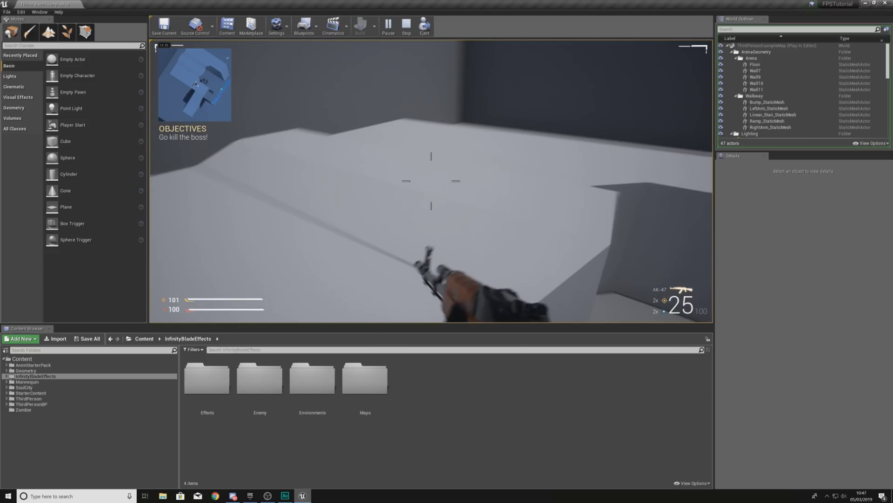
{"action": "key", "text": "w"}
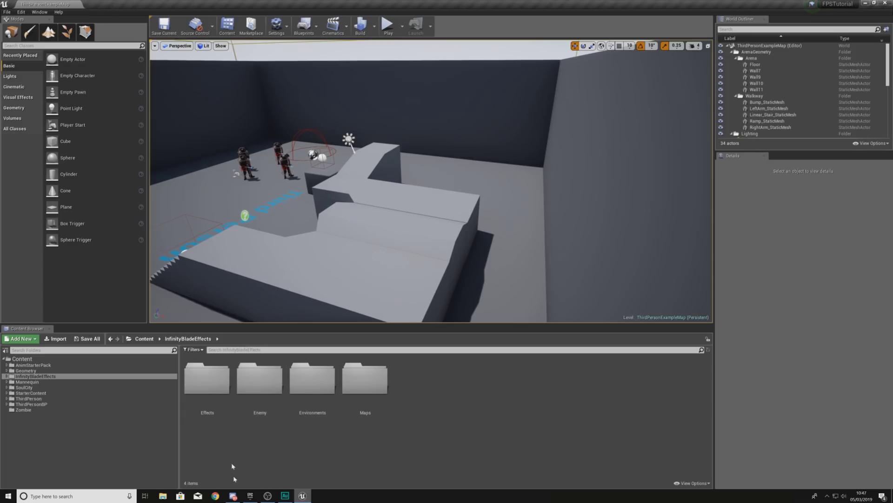
Step: Switch to the Epic Games Launcher, search the Marketplace for "open world demo collection" and open the Open World Demo Collection page
{"action": "left_click", "coordinate": [251, 496]}
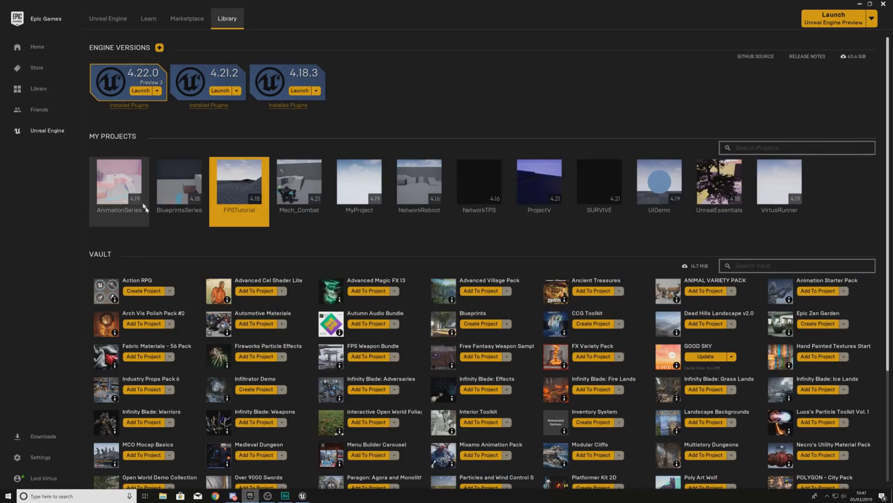
{"action": "left_click", "coordinate": [184, 26]}
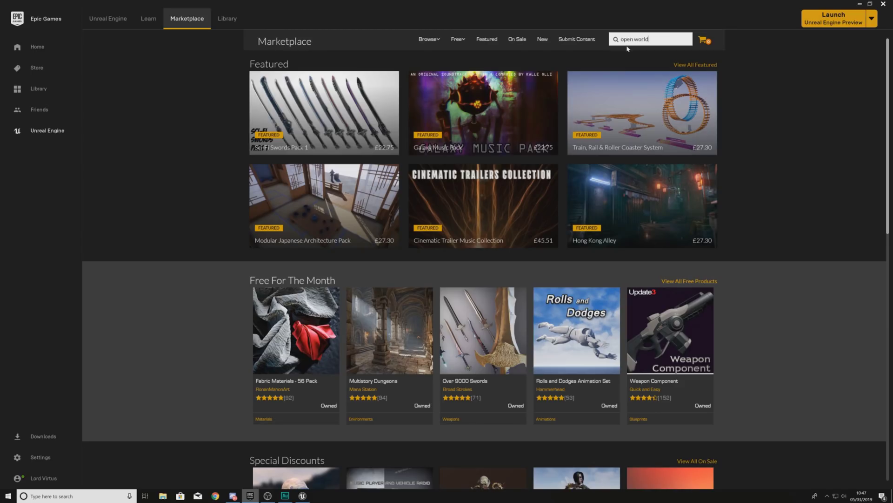
{"action": "key", "text": "Return"}
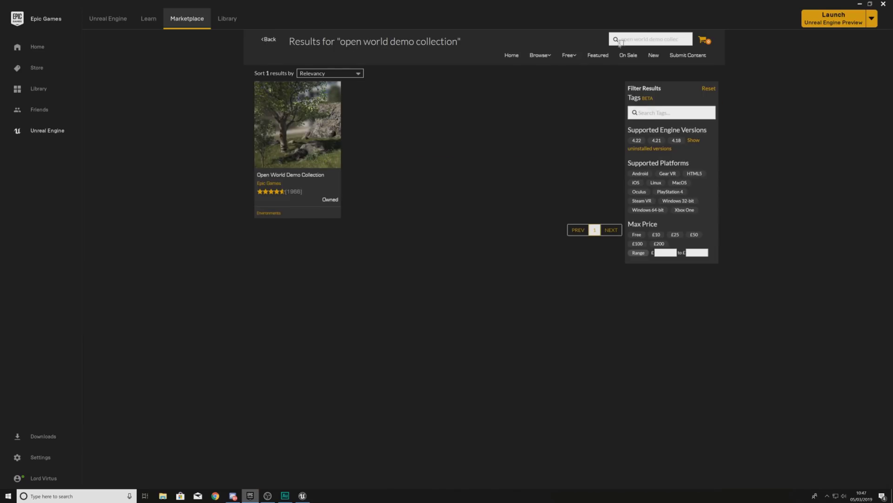
{"action": "left_click", "coordinate": [307, 142]}
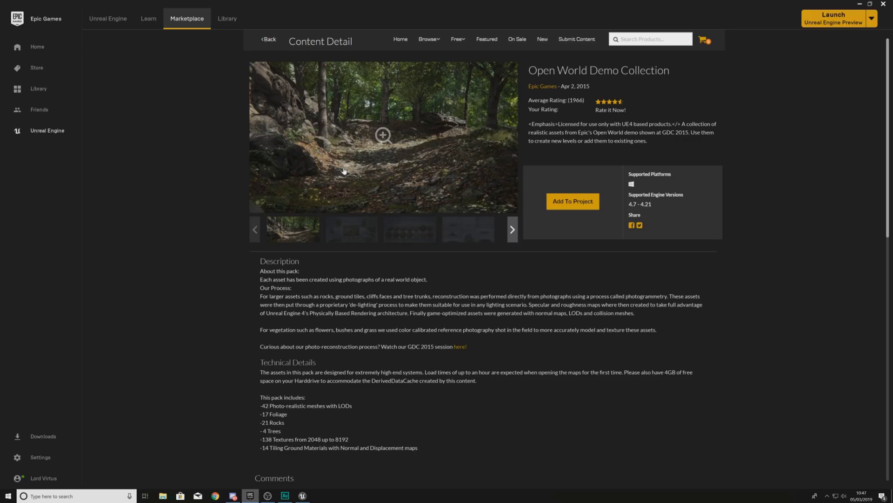
Step: Add the Open World Demo Collection to the FPSTutorial project
{"action": "left_click", "coordinate": [565, 211]}
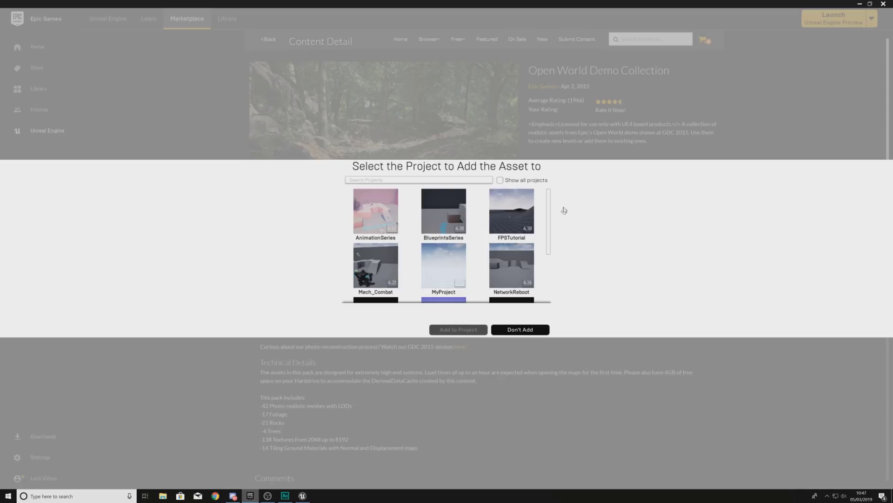
{"action": "left_click", "coordinate": [511, 201]}
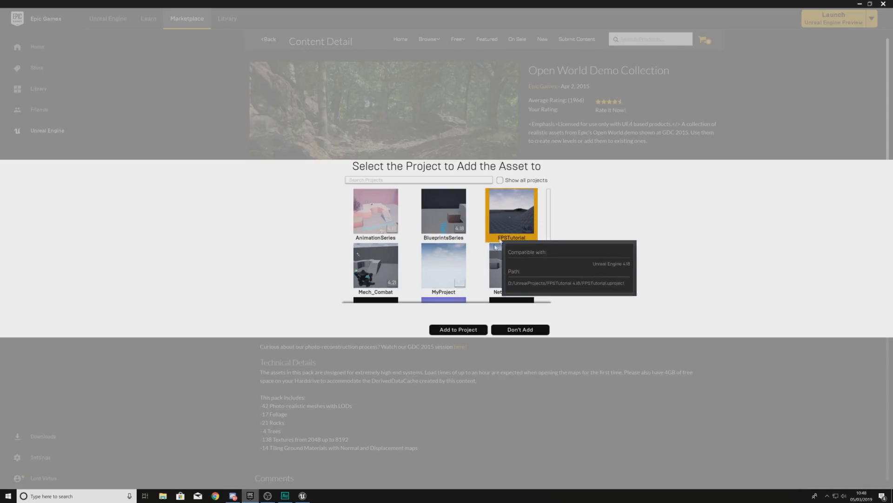
{"action": "left_click", "coordinate": [468, 330]}
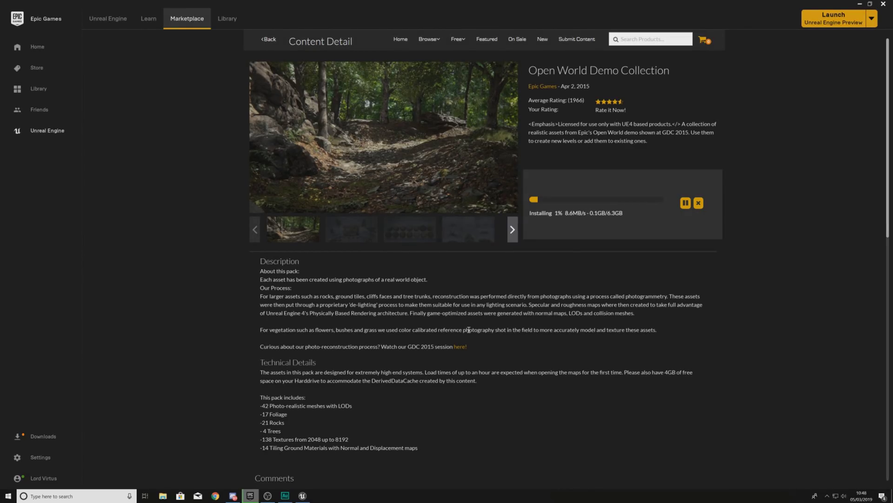
Step: Switch back to the Unreal Editor and create a new level from the Default template
{"action": "left_click", "coordinate": [303, 496]}
{"action": "mouse_move", "coordinate": [355, 245]}
{"action": "right_mouse_down"}
{"action": "mouse_move", "coordinate": [298, 245]}
{"action": "mouse_move", "coordinate": [447, 235]}
{"action": "mouse_move", "coordinate": [442, 261]}
{"action": "mouse_move", "coordinate": [409, 263]}
{"action": "mouse_move", "coordinate": [447, 275]}
{"action": "mouse_move", "coordinate": [355, 246]}
{"action": "right_mouse_up"}
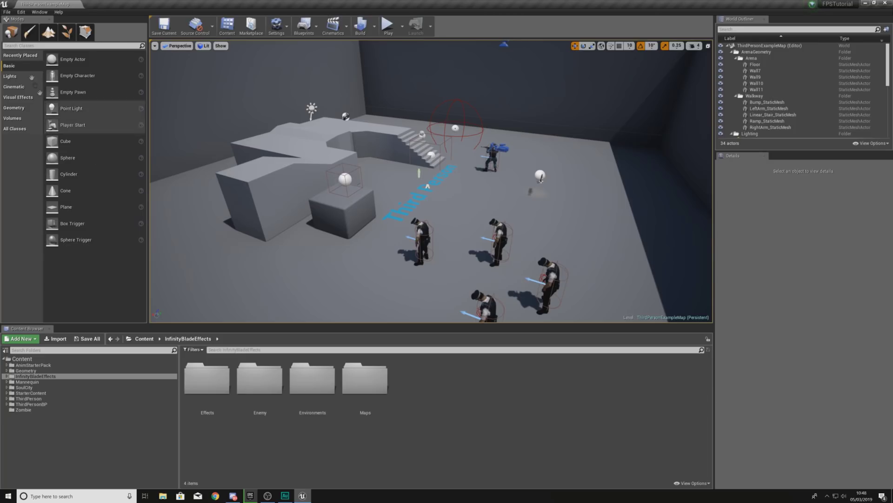
{"action": "left_click", "coordinate": [7, 12]}
{"action": "left_click", "coordinate": [13, 27]}
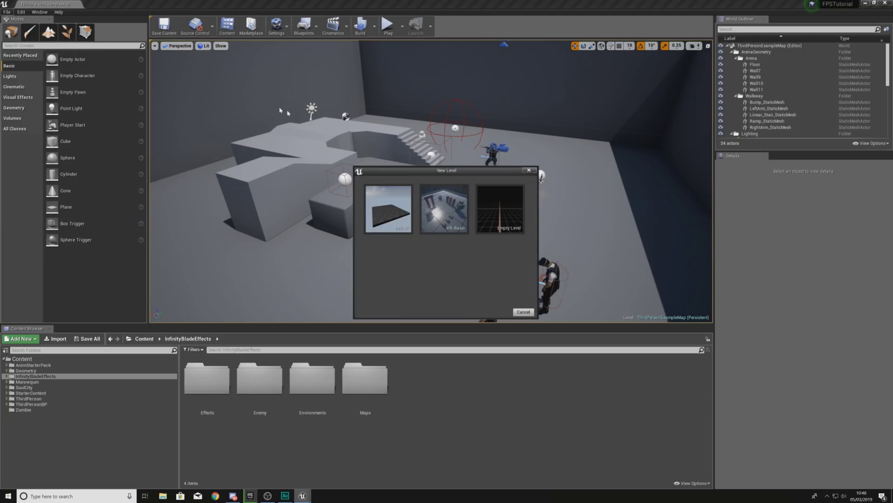
{"action": "left_click", "coordinate": [393, 218]}
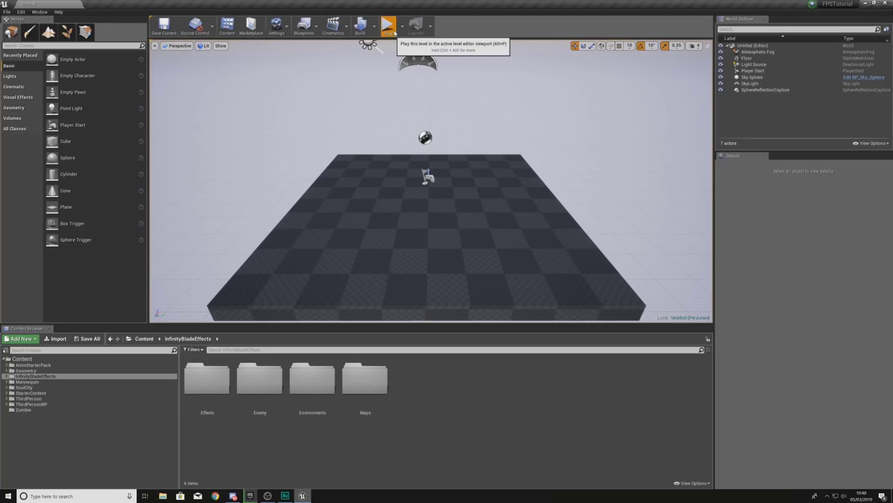
Step: Playtest the new level by moving the character across the floor and firing the AK-47, ending with the play session stopped
{"action": "left_click", "coordinate": [388, 27]}
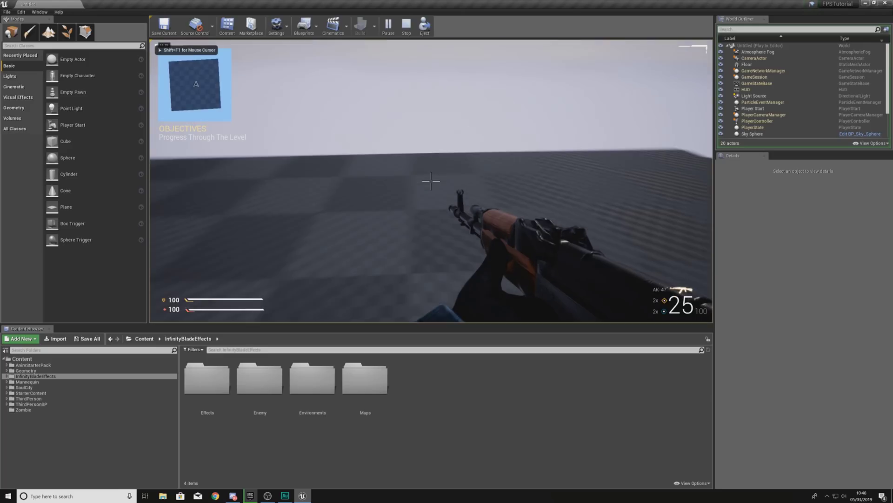
{"action": "key", "text": "a"}
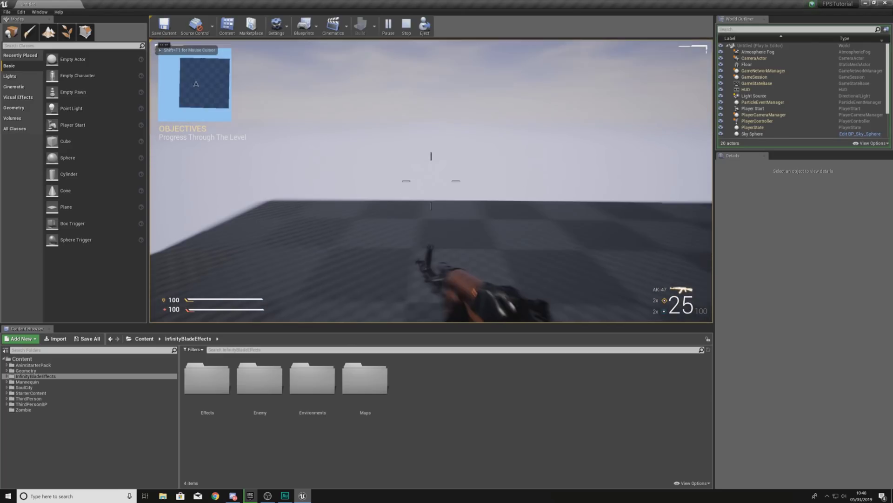
{"action": "key", "text": "d"}
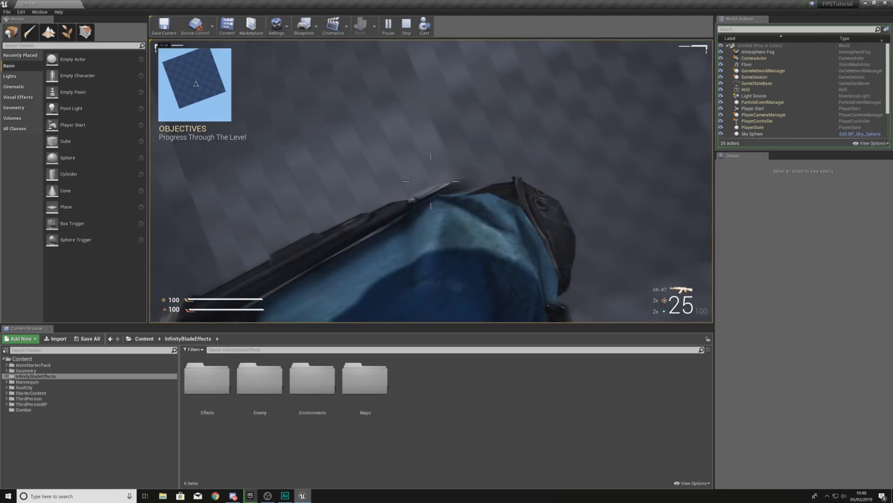
{"action": "key", "text": "w"}
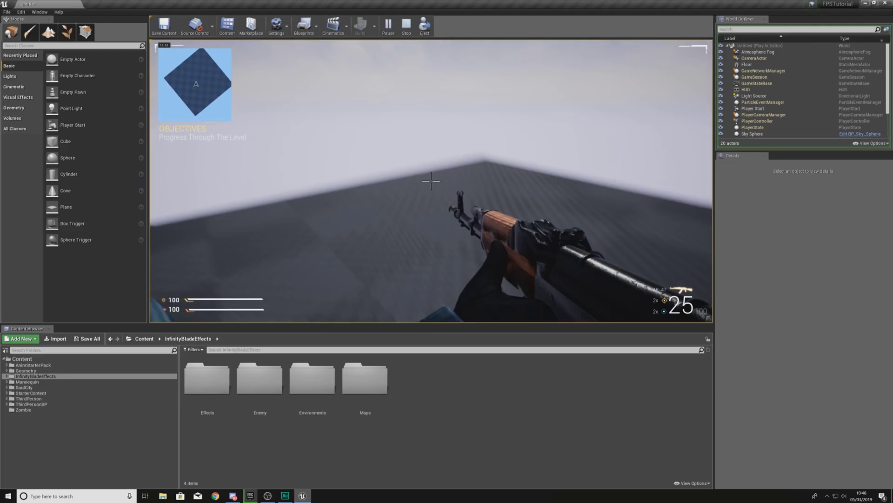
{"action": "left_click", "coordinate": [431, 181]}
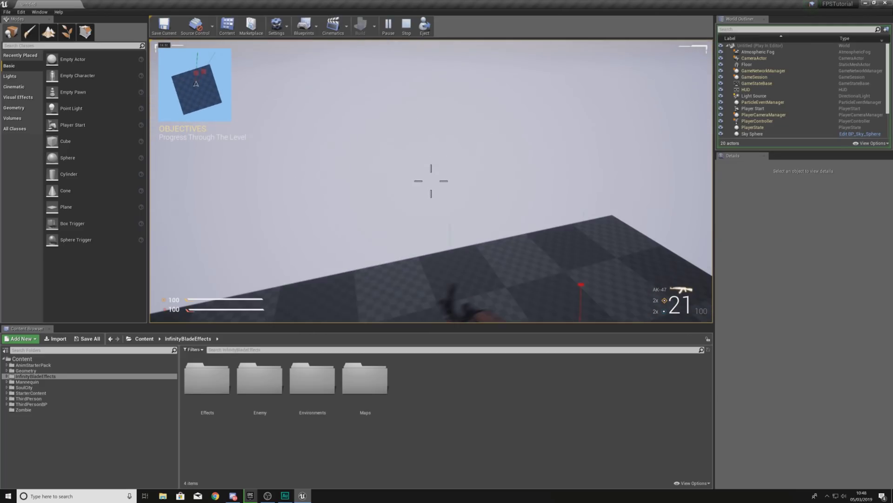
{"action": "key", "text": "Escape"}
Step: Delete the checkered floor mesh from the new level
{"action": "right_click_drag", "start_coordinate": [326, 168], "coordinate": [377, 213]}
{"action": "key", "text": "s"}
{"action": "left_click", "coordinate": [421, 215]}
{"action": "key", "text": "Delete"}
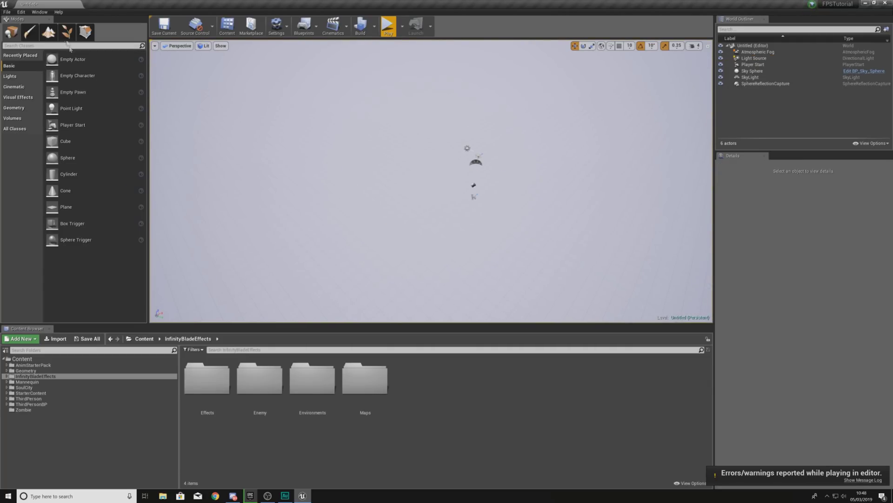
Step: Create a new landscape in the level with the default size settings and no material
{"action": "left_click", "coordinate": [52, 37]}
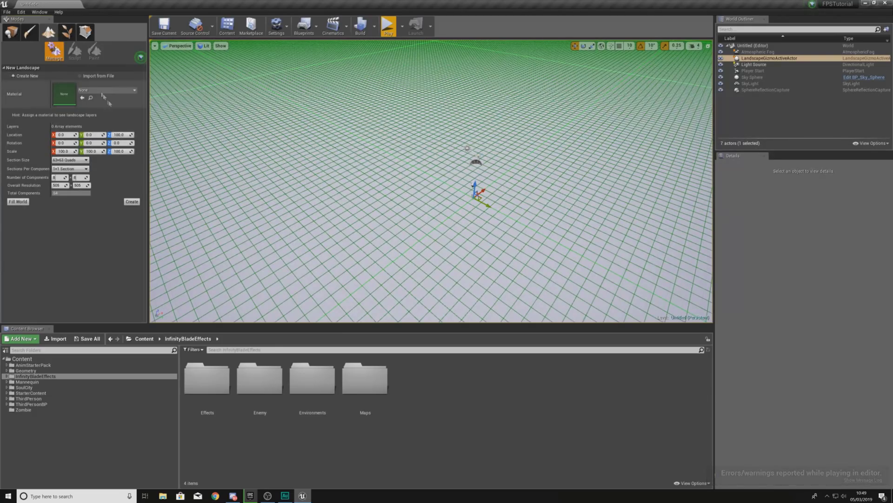
{"action": "scroll", "coordinate": [273, 167], "scroll_direction": "down", "scroll_amount": 5}
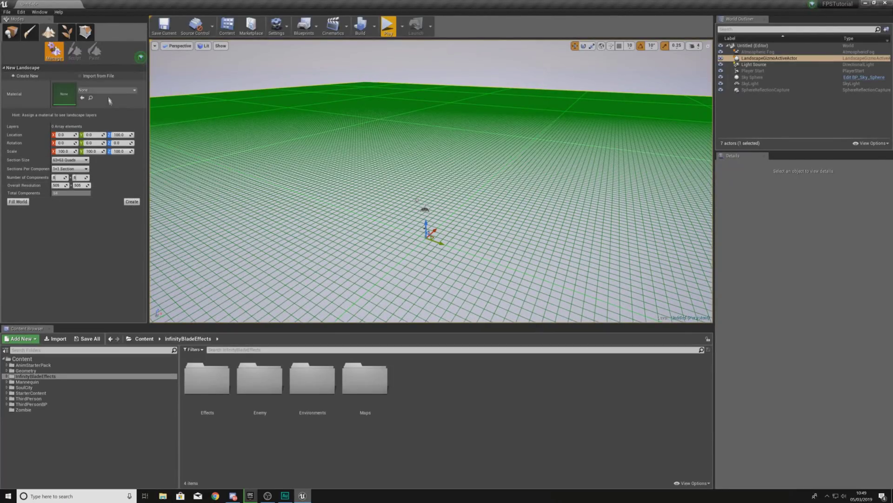
{"action": "left_click", "coordinate": [130, 201]}
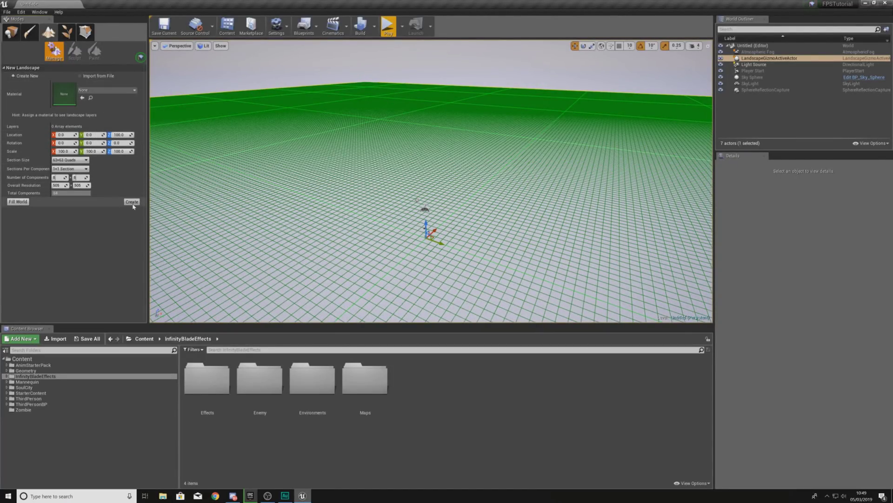
Step: Look over the new landscape and briefly playtest the level on it, ending with the play session stopped
{"action": "right_click_drag", "start_coordinate": [371, 200], "coordinate": [351, 238]}
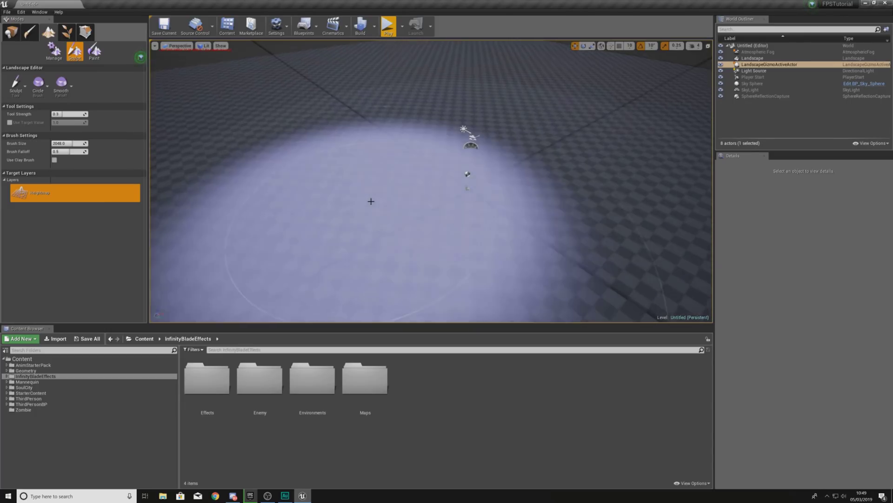
{"action": "scroll", "coordinate": [370, 200], "scroll_direction": "up", "scroll_amount": 2}
{"action": "mouse_move", "coordinate": [371, 200]}
{"action": "right_mouse_down"}
{"action": "mouse_move", "coordinate": [409, 195]}
{"action": "mouse_move", "coordinate": [419, 158]}
{"action": "mouse_move", "coordinate": [420, 175]}
{"action": "mouse_move", "coordinate": [456, 177]}
{"action": "mouse_move", "coordinate": [458, 163]}
{"action": "right_mouse_up"}
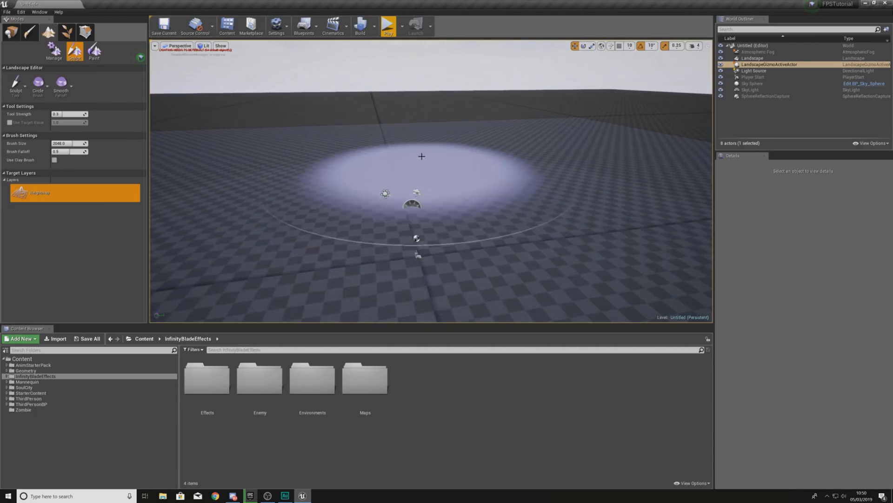
{"action": "left_click", "coordinate": [388, 26]}
{"action": "key", "text": "Escape"}
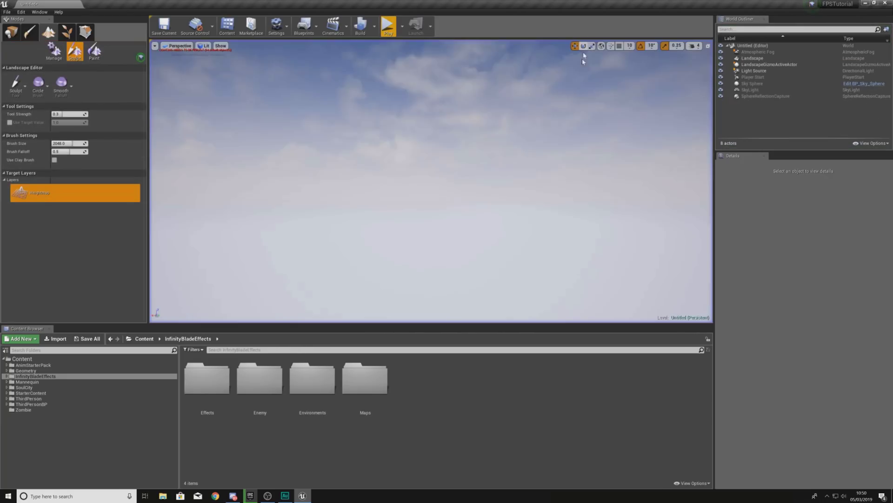
Step: Raise the Player Start above the landscape to a Z location of about 542, and test the spawn point in a short play session
{"action": "right_click_drag", "start_coordinate": [431, 181], "coordinate": [447, 214]}
{"action": "key", "text": "w"}
{"action": "mouse_move", "coordinate": [545, 218]}
{"action": "right_mouse_down"}
{"action": "mouse_move", "coordinate": [556, 193]}
{"action": "mouse_move", "coordinate": [563, 209]}
{"action": "right_mouse_up"}
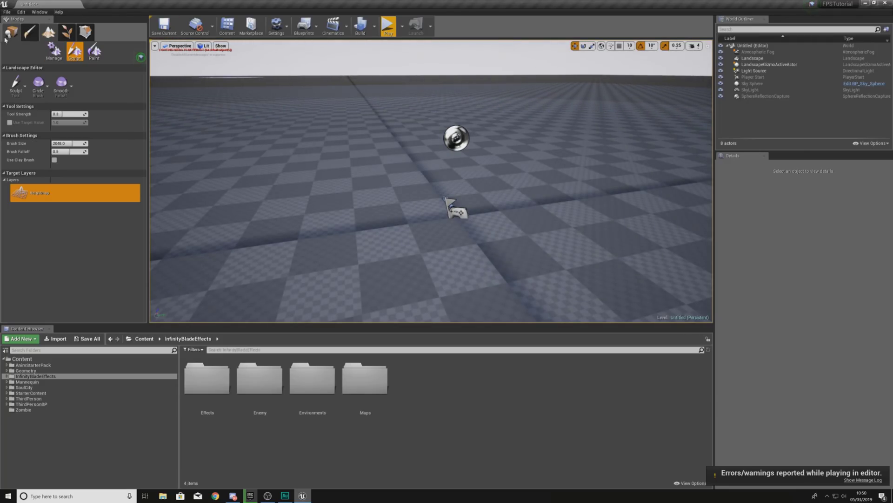
{"action": "left_click", "coordinate": [6, 37]}
{"action": "left_click", "coordinate": [456, 209]}
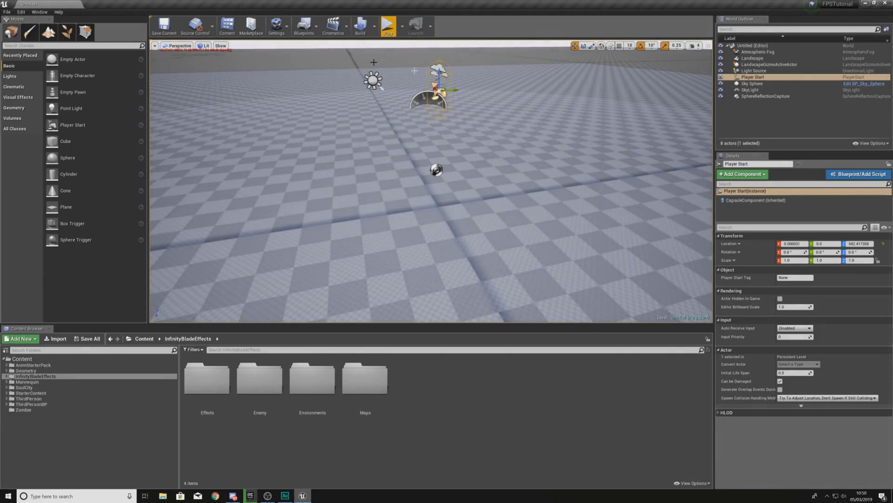
{"action": "left_click", "coordinate": [389, 29]}
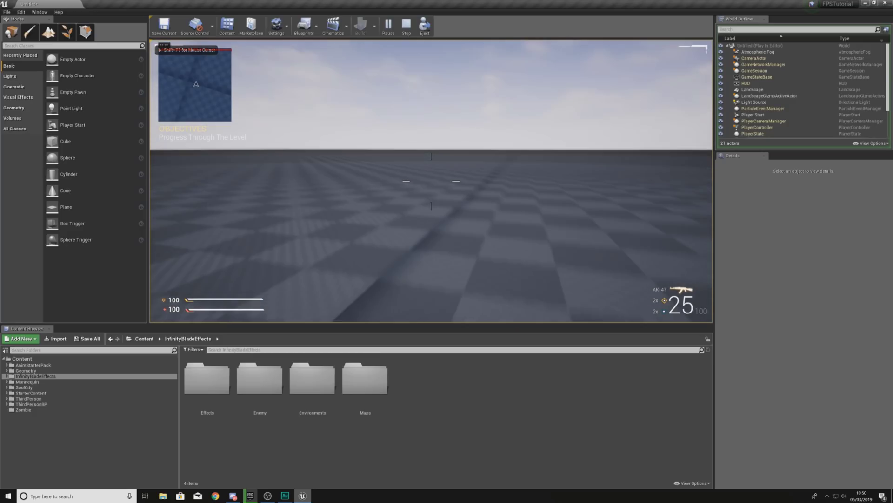
{"action": "key", "text": "Escape"}
Step: Sculpt a ring of hills around the centre of the landscape with a 2048 brush and 0.3 strength
{"action": "mouse_move", "coordinate": [228, 124]}
{"action": "right_mouse_down"}
{"action": "mouse_move", "coordinate": [252, 135]}
{"action": "mouse_move", "coordinate": [251, 195]}
{"action": "mouse_move", "coordinate": [233, 196]}
{"action": "mouse_move", "coordinate": [230, 124]}
{"action": "right_mouse_up"}
{"action": "right_click_drag", "start_coordinate": [215, 61], "coordinate": [215, 61]}
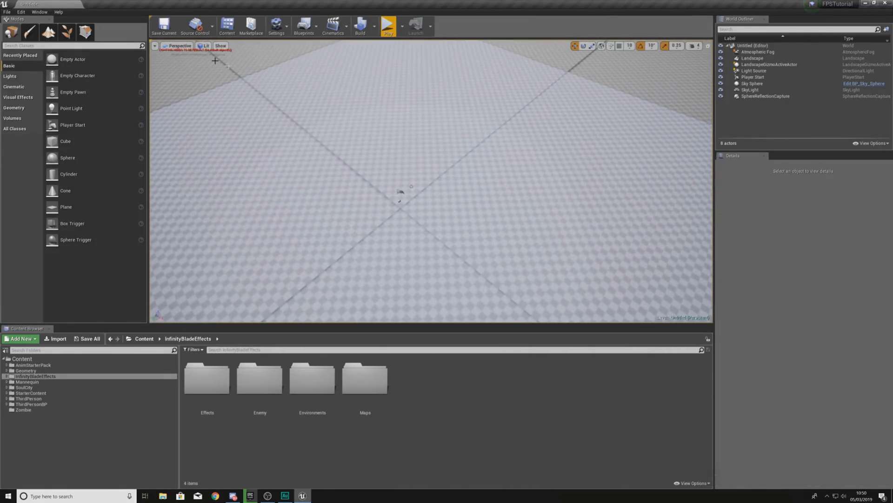
{"action": "left_click", "coordinate": [48, 32]}
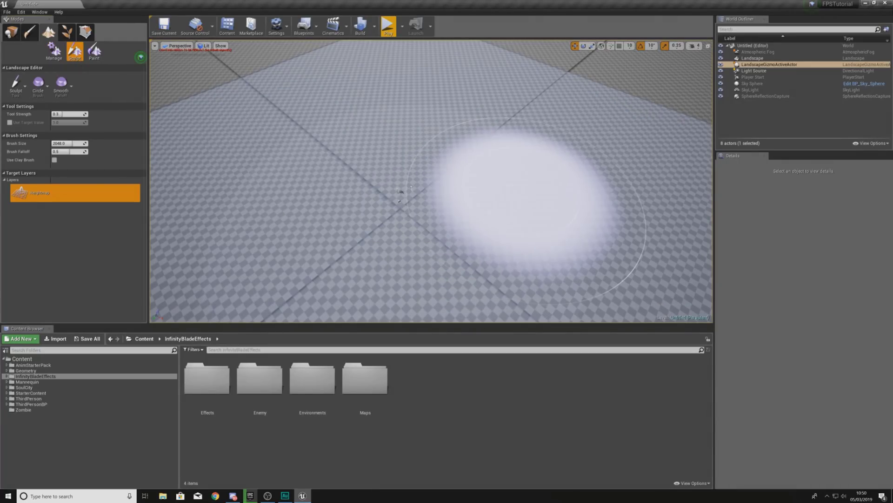
{"action": "right_click_drag", "start_coordinate": [518, 199], "coordinate": [517, 185]}
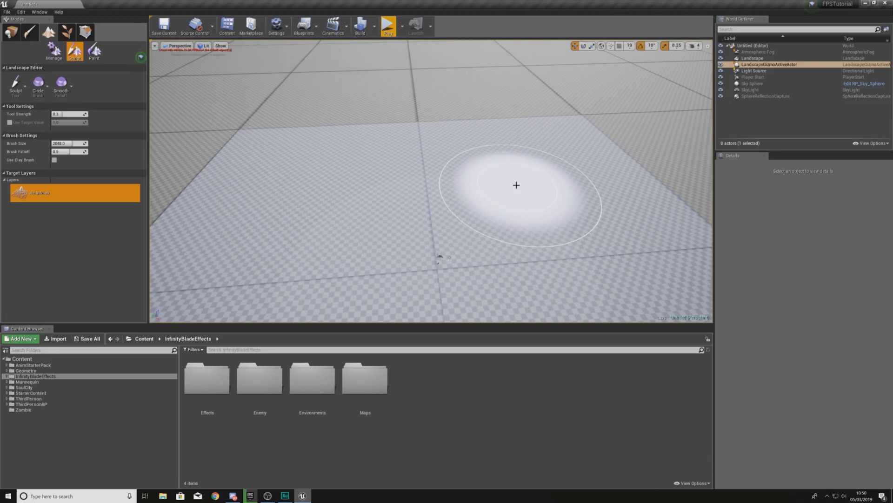
{"action": "mouse_move", "coordinate": [666, 198]}
{"action": "right_mouse_down"}
{"action": "mouse_move", "coordinate": [598, 196]}
{"action": "mouse_move", "coordinate": [709, 195]}
{"action": "right_mouse_up"}
{"action": "right_click_drag", "start_coordinate": [549, 186], "coordinate": [535, 183]}
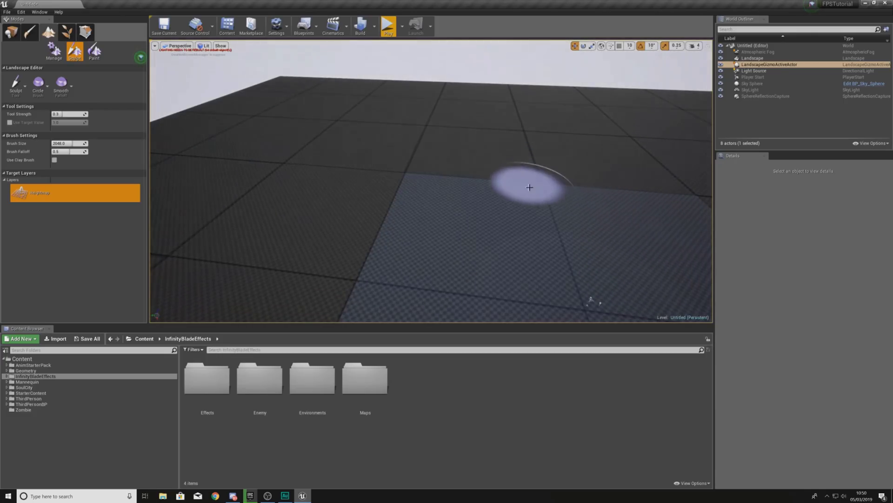
{"action": "mouse_move", "coordinate": [560, 195]}
{"action": "left_mouse_down"}
{"action": "mouse_move", "coordinate": [409, 175]}
{"action": "mouse_move", "coordinate": [355, 189]}
{"action": "mouse_move", "coordinate": [320, 219]}
{"action": "mouse_move", "coordinate": [329, 279]}
{"action": "mouse_move", "coordinate": [352, 251]}
{"action": "left_mouse_up"}
{"action": "mouse_move", "coordinate": [352, 252]}
{"action": "right_mouse_down"}
{"action": "mouse_move", "coordinate": [361, 291]}
{"action": "mouse_move", "coordinate": [414, 305]}
{"action": "right_mouse_up"}
{"action": "mouse_move", "coordinate": [349, 250]}
{"action": "left_mouse_down"}
{"action": "mouse_move", "coordinate": [353, 266]}
{"action": "mouse_move", "coordinate": [484, 267]}
{"action": "mouse_move", "coordinate": [624, 233]}
{"action": "mouse_move", "coordinate": [649, 176]}
{"action": "mouse_move", "coordinate": [634, 141]}
{"action": "mouse_move", "coordinate": [598, 124]}
{"action": "mouse_move", "coordinate": [591, 65]}
{"action": "mouse_move", "coordinate": [546, 36]}
{"action": "left_mouse_up"}
{"action": "mouse_move", "coordinate": [378, 131]}
{"action": "right_mouse_down"}
{"action": "mouse_move", "coordinate": [390, 110]}
{"action": "mouse_move", "coordinate": [382, 108]}
{"action": "right_mouse_up"}
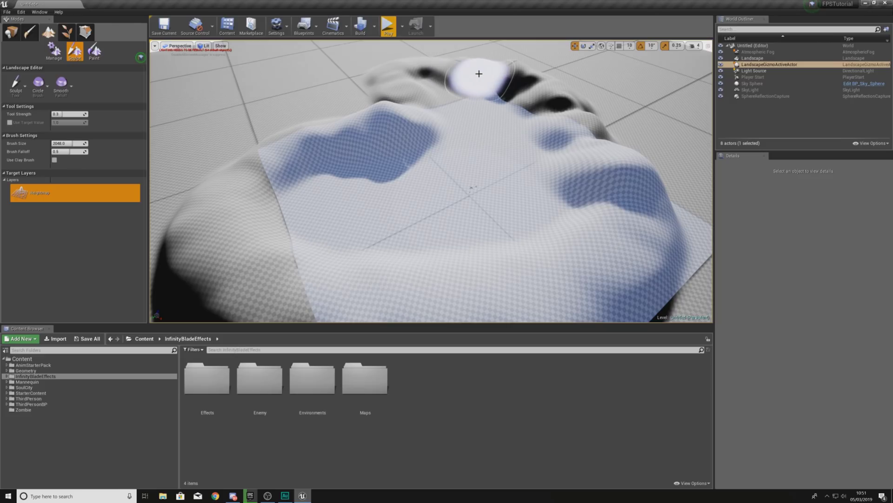
Step: Playtest the sculpted level by walking the character around the valley and up to the hills, ending with the session stopped
{"action": "key", "text": "w"}
{"action": "right_click_drag", "start_coordinate": [449, 112], "coordinate": [475, 119]}
{"action": "left_click", "coordinate": [390, 41]}
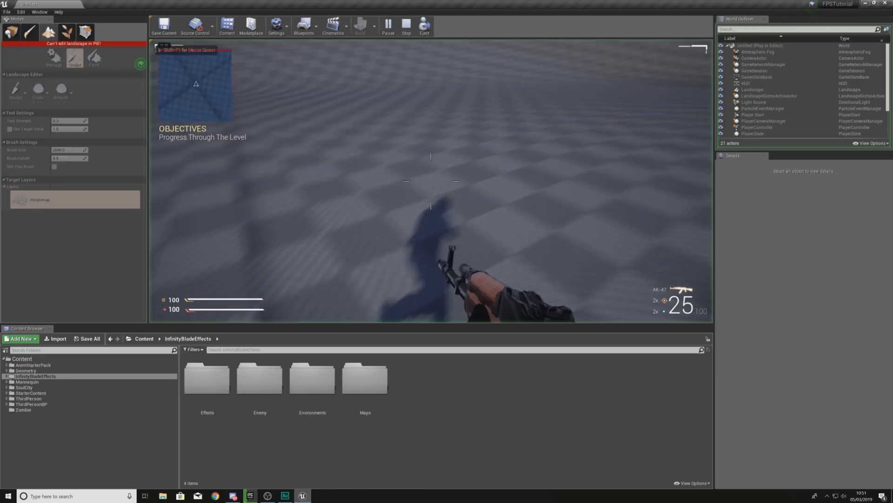
{"action": "key", "text": "w"}
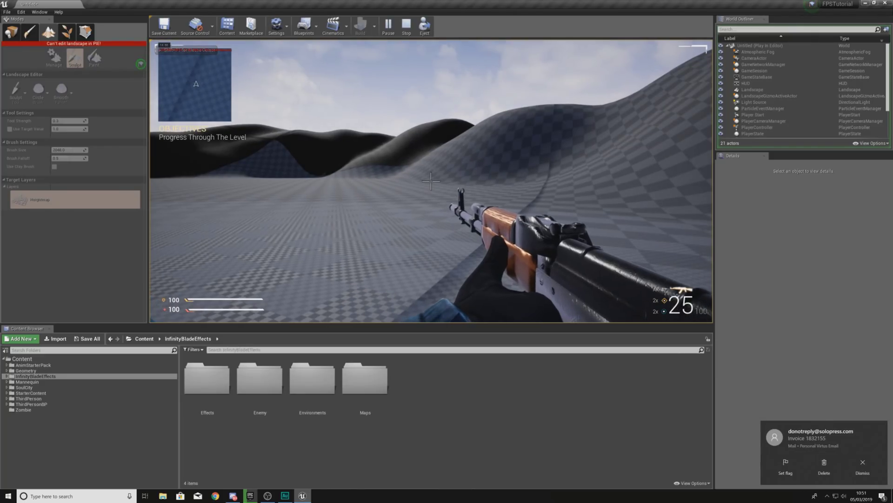
{"action": "key", "text": "w"}
{"action": "key", "text": "w"}
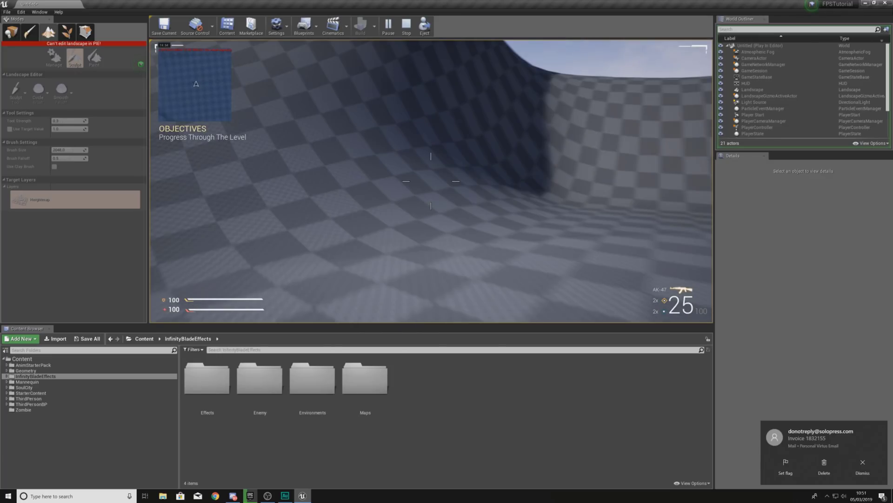
{"action": "key", "text": "w"}
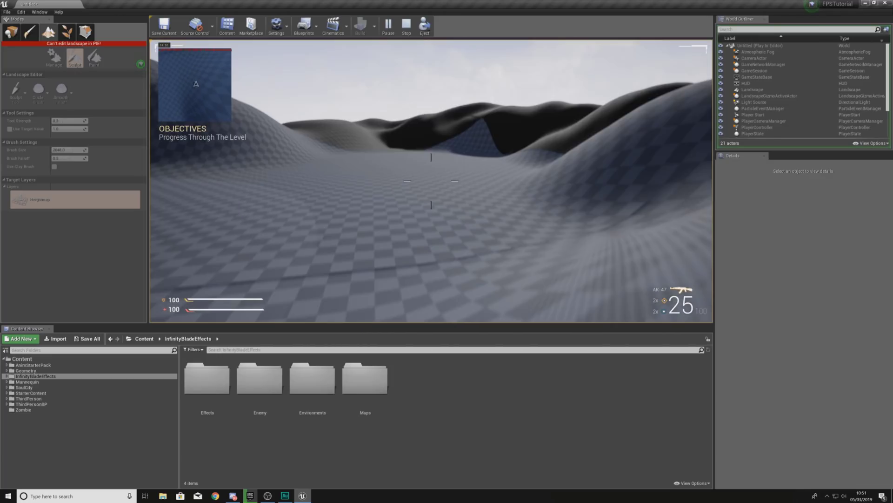
{"action": "key", "text": "w"}
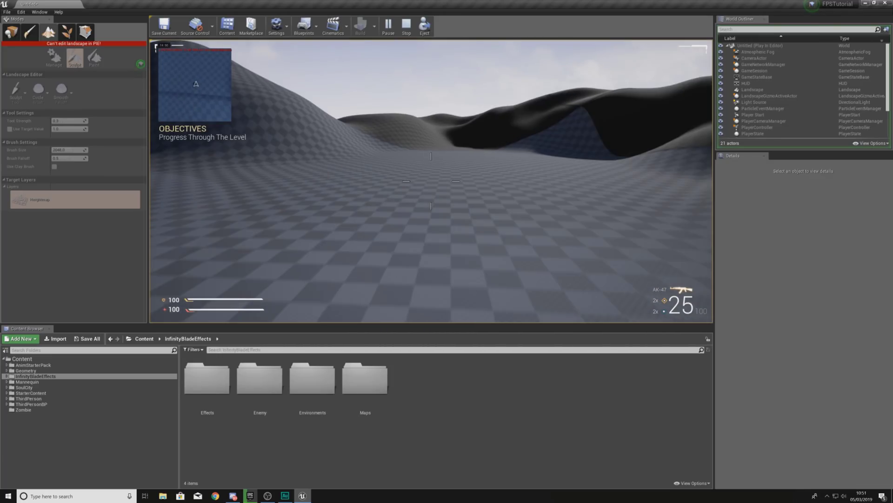
{"action": "key", "text": "Escape"}
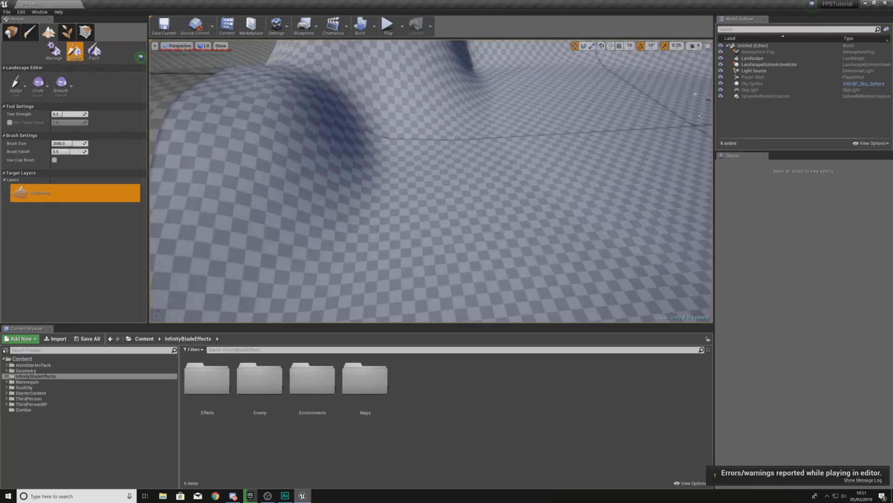
Step: Sculpt the ridge around the valley further, filling the gaps between the hills along the landscape's outer side
{"action": "key", "text": "s"}
{"action": "right_click_drag", "start_coordinate": [431, 180], "coordinate": [449, 207]}
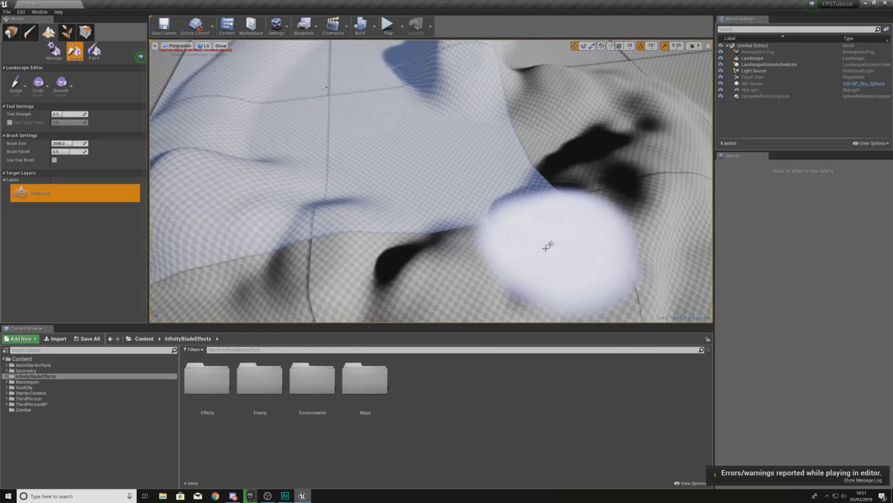
{"action": "left_click_drag", "start_coordinate": [548, 247], "coordinate": [402, 248]}
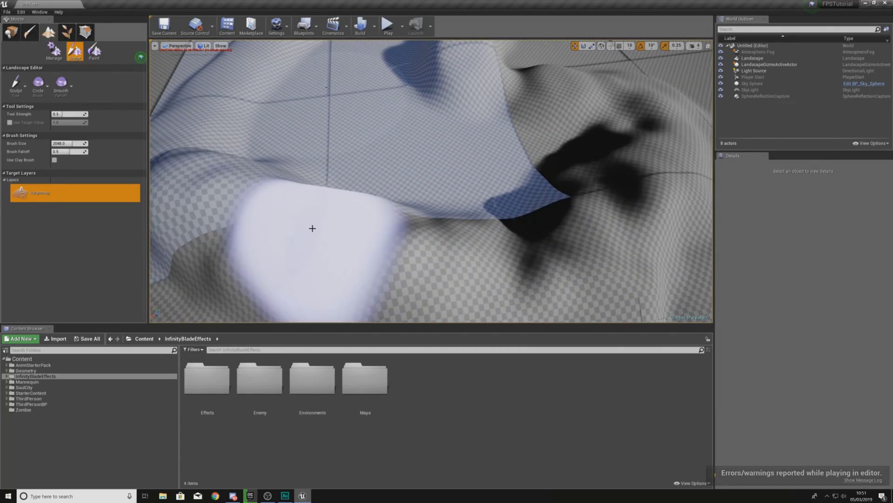
{"action": "mouse_move", "coordinate": [544, 240]}
{"action": "left_mouse_down"}
{"action": "mouse_move", "coordinate": [620, 199]}
{"action": "mouse_move", "coordinate": [608, 115]}
{"action": "mouse_move", "coordinate": [555, 82]}
{"action": "mouse_move", "coordinate": [435, 73]}
{"action": "left_mouse_up"}
{"action": "right_click_drag", "start_coordinate": [325, 149], "coordinate": [312, 112]}
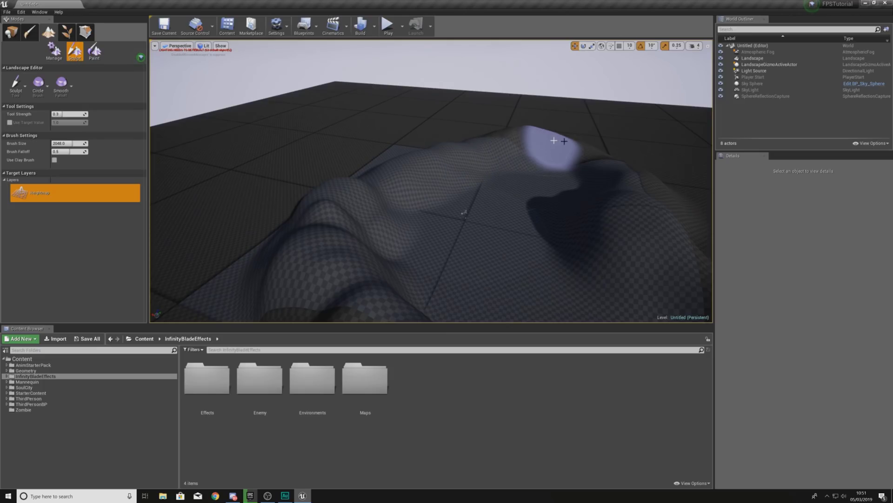
{"action": "left_click", "coordinate": [16, 88]}
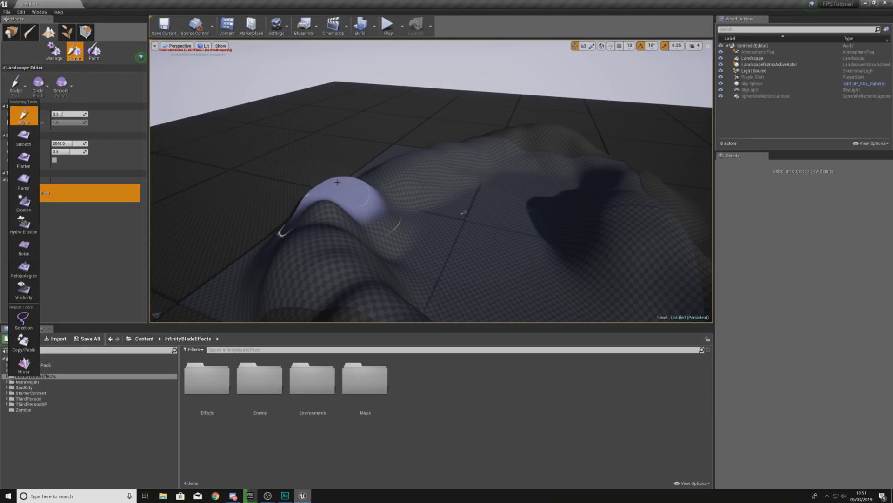
{"action": "left_click", "coordinate": [366, 189]}
{"action": "mouse_move", "coordinate": [570, 145]}
{"action": "right_mouse_down"}
{"action": "mouse_move", "coordinate": [635, 155]}
{"action": "mouse_move", "coordinate": [661, 145]}
{"action": "right_mouse_up"}
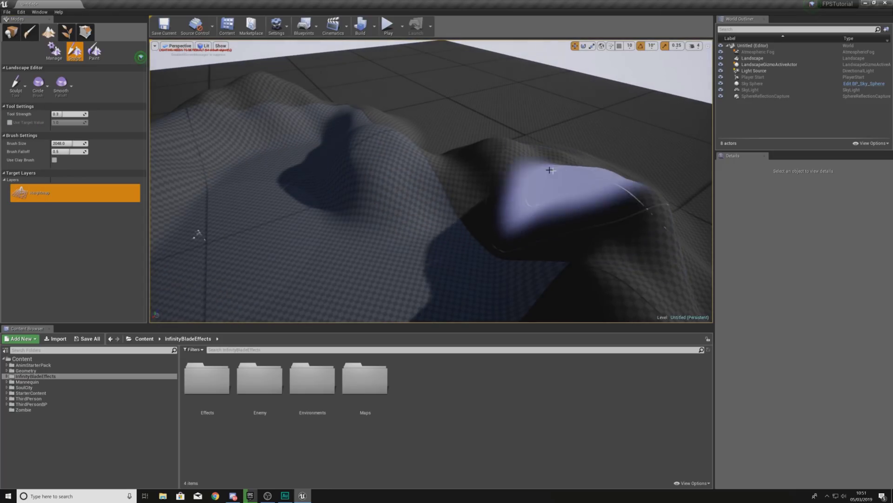
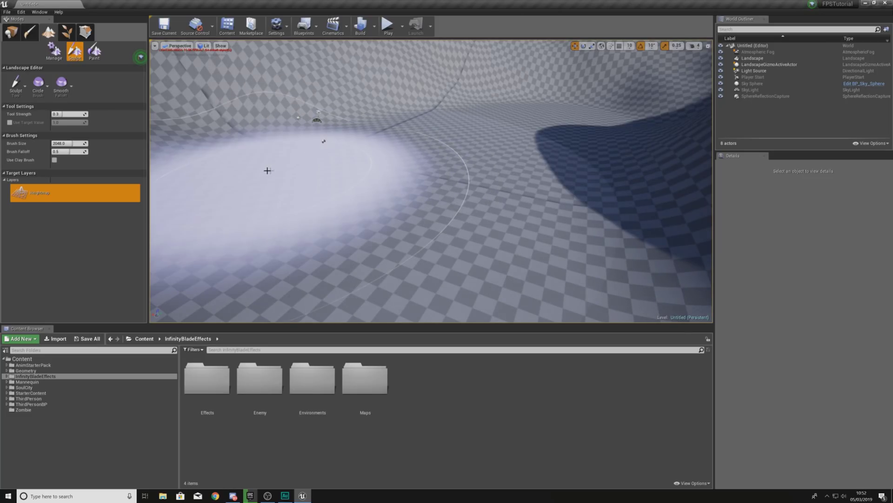
Step: Erode the valley floor near the Player Start using the Erosion tool with strength about 0.27 and brush size about 1026
{"action": "left_click", "coordinate": [17, 86]}
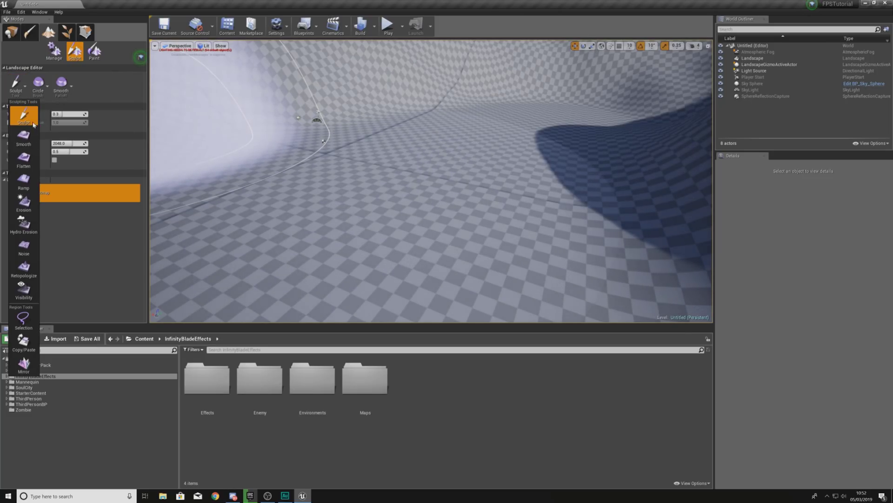
{"action": "left_click", "coordinate": [24, 202]}
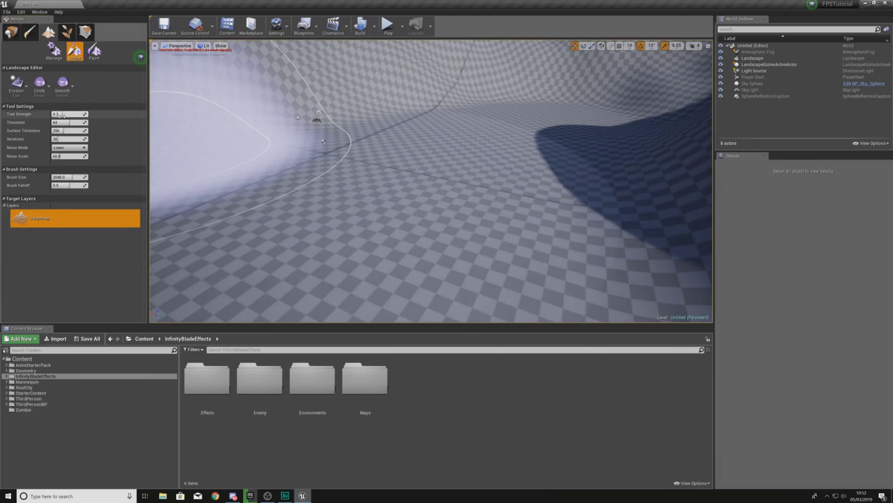
{"action": "left_click_drag", "start_coordinate": [57, 114], "coordinate": [61, 114]}
{"action": "left_click_drag", "start_coordinate": [72, 178], "coordinate": [64, 177]}
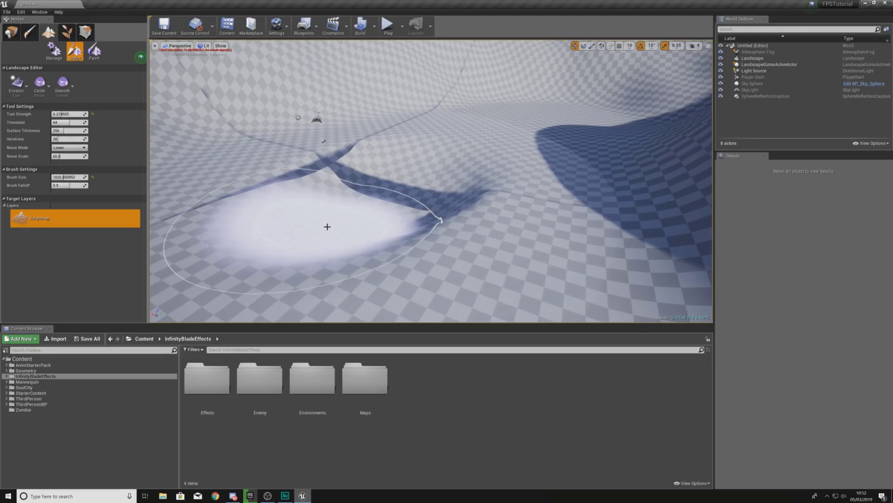
Step: Playtest the level across the eroded ground, stop the session and inspect the valley from above
{"action": "key", "text": "w"}
{"action": "mouse_move", "coordinate": [329, 213]}
{"action": "right_mouse_down"}
{"action": "mouse_move", "coordinate": [329, 200]}
{"action": "mouse_move", "coordinate": [307, 212]}
{"action": "mouse_move", "coordinate": [314, 214]}
{"action": "right_mouse_up"}
{"action": "left_click", "coordinate": [388, 25]}
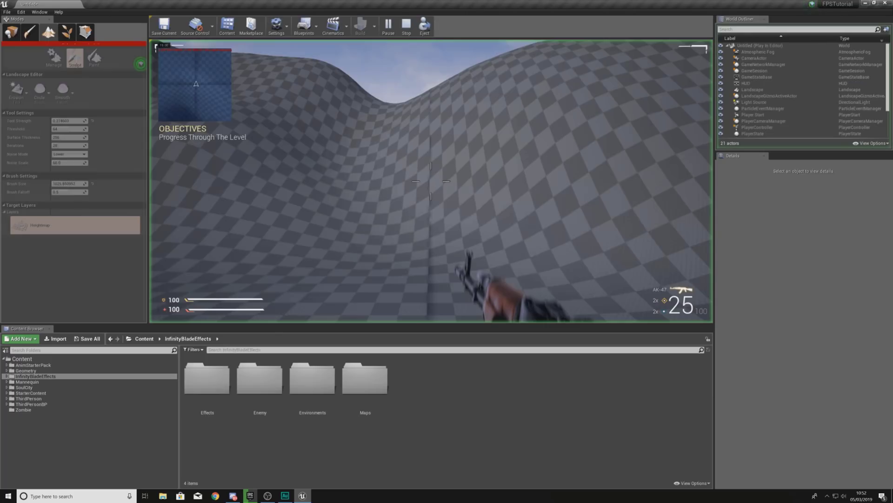
{"action": "key", "text": "w"}
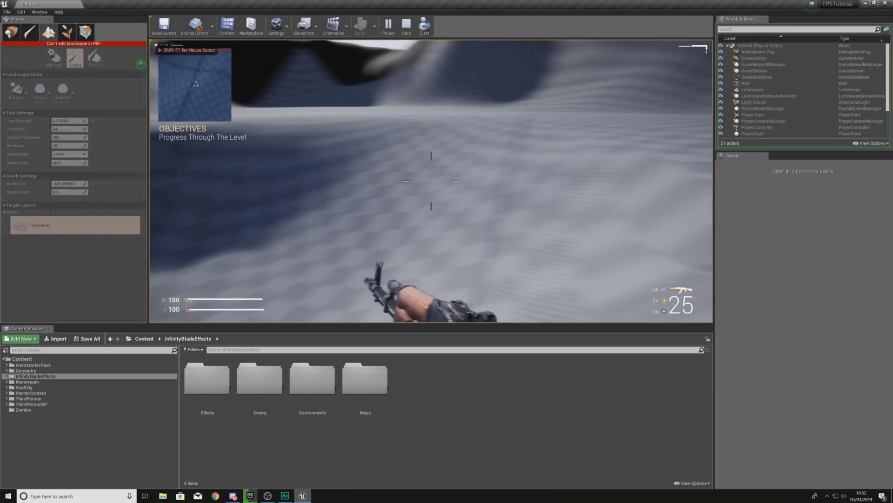
{"action": "key", "text": "w"}
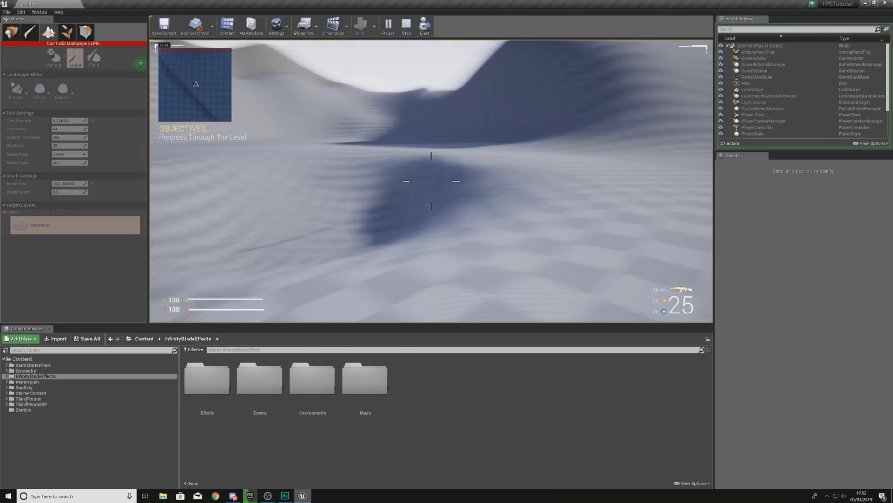
{"action": "key", "text": "Escape"}
{"action": "key", "text": "s"}
{"action": "right_click_drag", "start_coordinate": [213, 97], "coordinate": [326, 126]}
{"action": "key", "text": "s"}
{"action": "right_click_drag", "start_coordinate": [281, 254], "coordinate": [340, 241]}
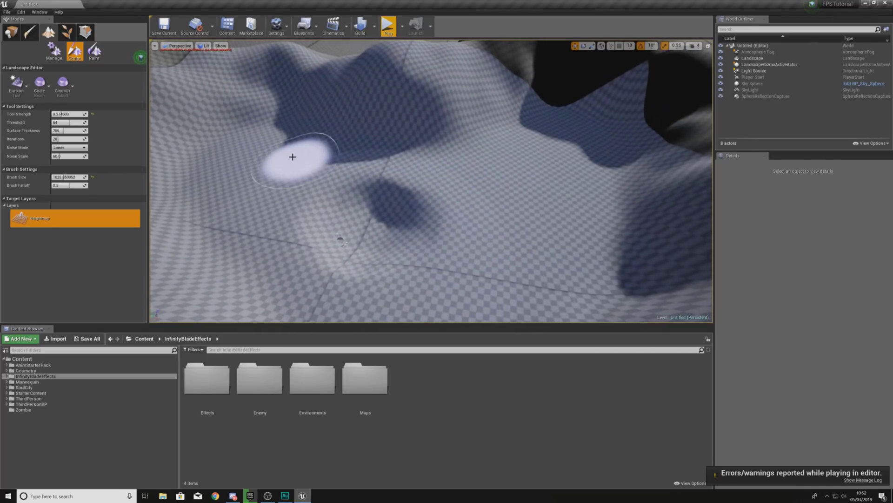
Step: Leave landscape editing, create a material named Landscape_Mat in the InfinityBladeEffects folder, and open it for editing
{"action": "left_click", "coordinate": [12, 33]}
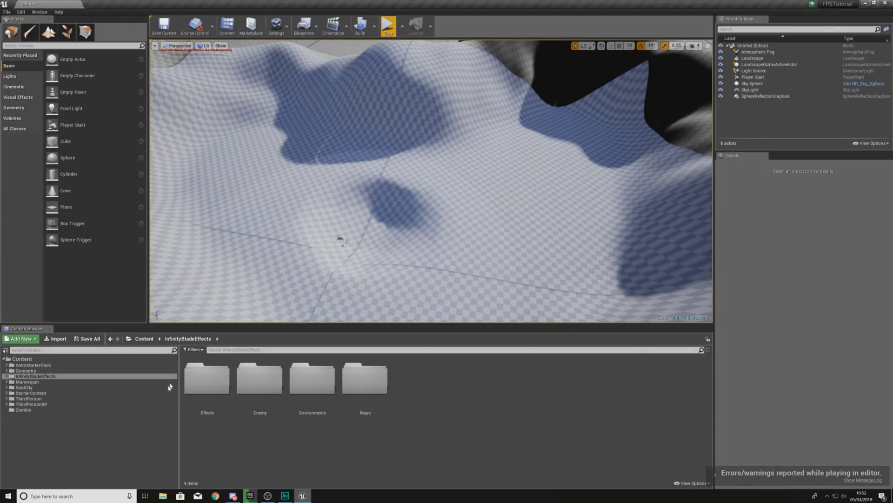
{"action": "right_click", "coordinate": [409, 406]}
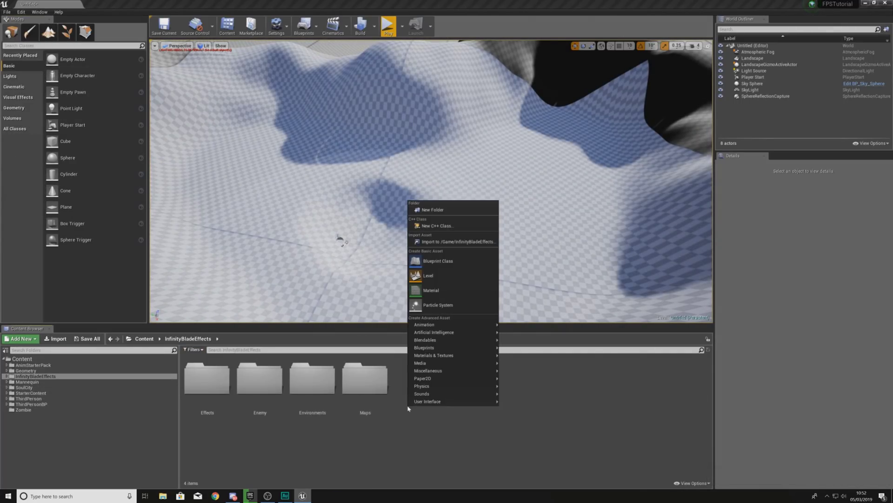
{"action": "left_click", "coordinate": [437, 289]}
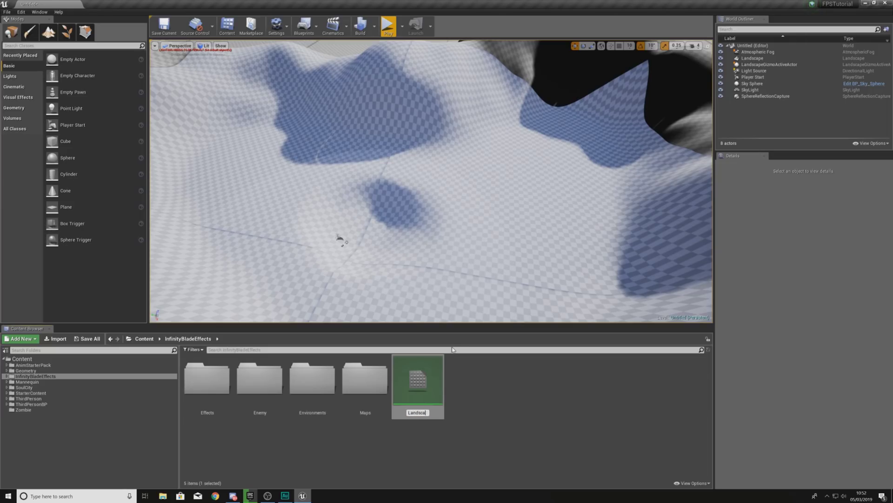
{"action": "type", "text": "Landscape_Mat"}
{"action": "key", "text": "Return"}
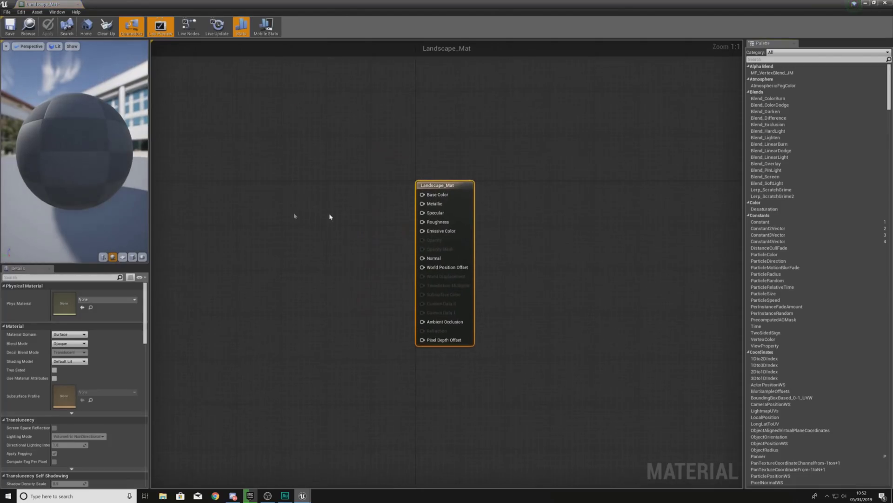
Step: Add a LandscapeLayerBlend node to the material graph and connect its output to the Base Color of Landscape_Mat
{"action": "right_click_drag", "start_coordinate": [264, 209], "coordinate": [326, 219]}
{"action": "right_click", "coordinate": [326, 219]}
{"action": "type", "text": "llayer"}
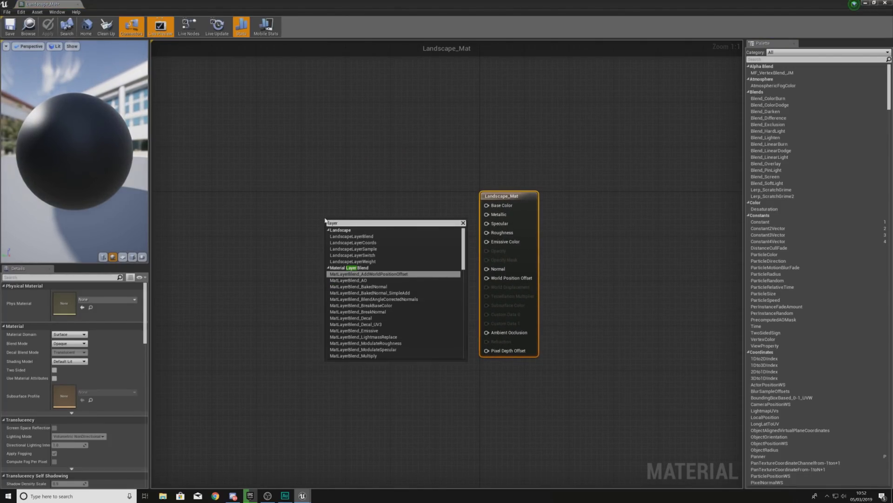
{"action": "type", "text": " blend"}
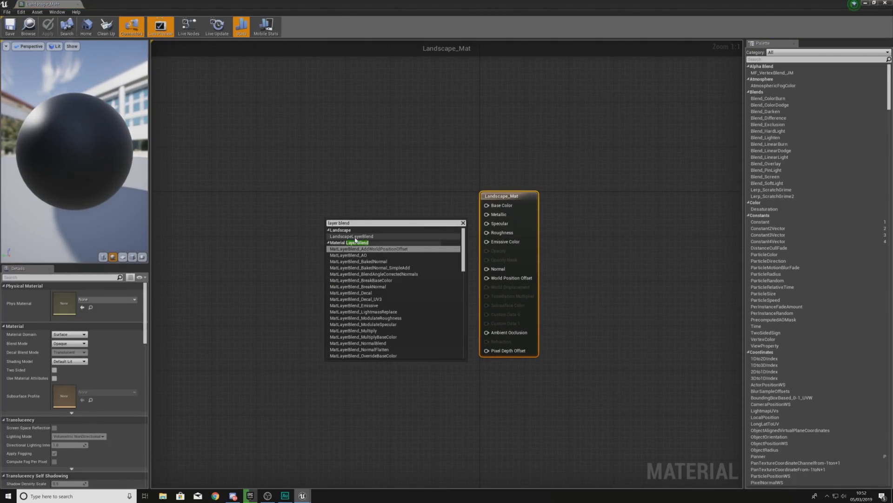
{"action": "left_click", "coordinate": [352, 236]}
{"action": "left_click_drag", "start_coordinate": [359, 233], "coordinate": [492, 208]}
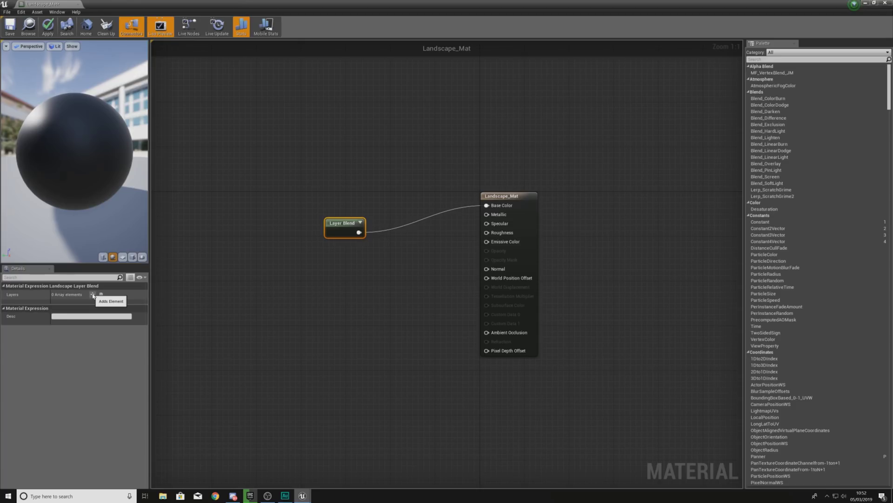
Step: Add two layers to the Layer Blend node and name them Grass and Mud
{"action": "left_click", "coordinate": [92, 294]}
{"action": "left_click", "coordinate": [92, 295]}
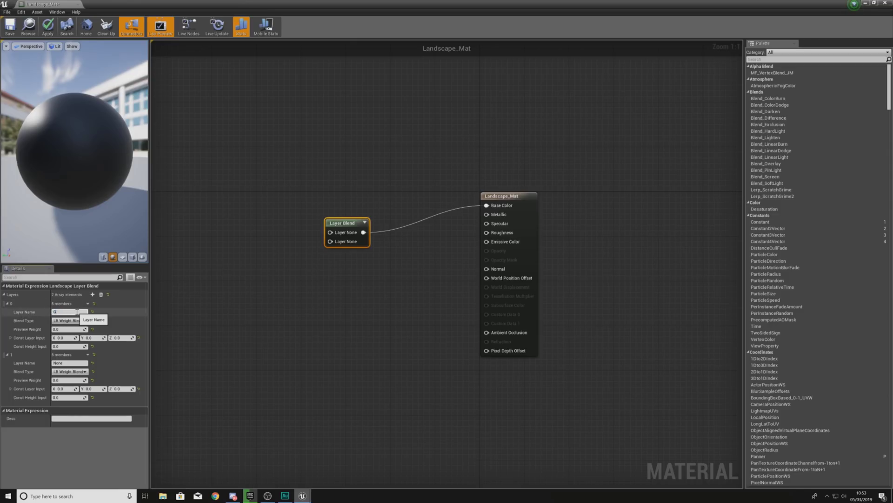
{"action": "type", "text": "s"}
{"action": "key", "text": "Return"}
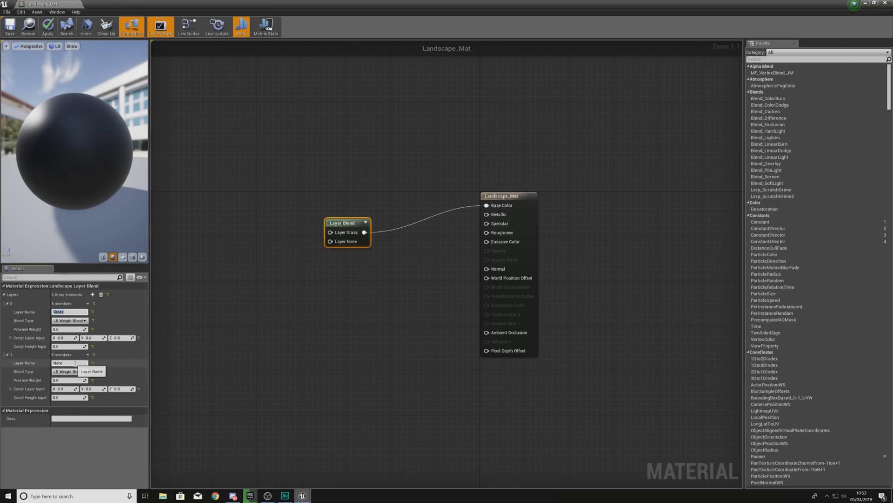
{"action": "type", "text": "Mud"}
{"action": "key", "text": "Return"}
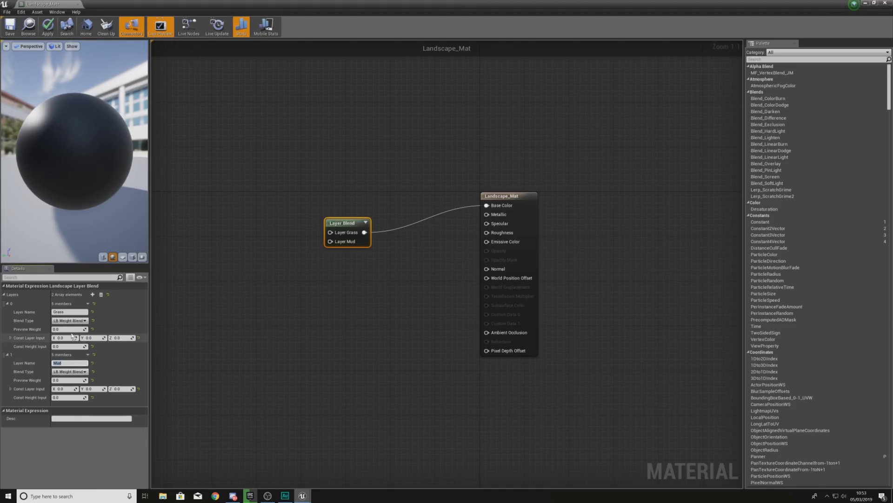
Step: Set the preview weight of both the Grass and Mud layers to 0.5
{"action": "left_click", "coordinate": [70, 330]}
{"action": "type", "text": "0.5"}
{"action": "key", "text": "Return"}
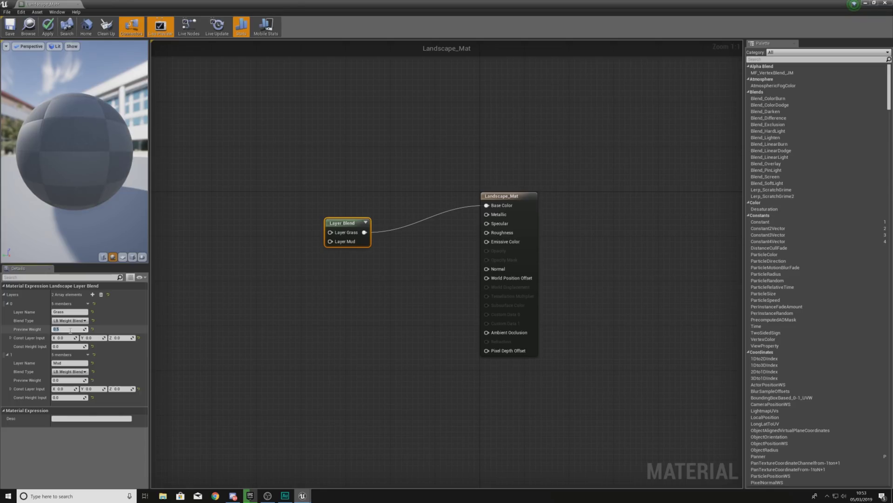
{"action": "left_click", "coordinate": [55, 380]}
{"action": "type", "text": "0.5"}
{"action": "key", "text": "Return"}
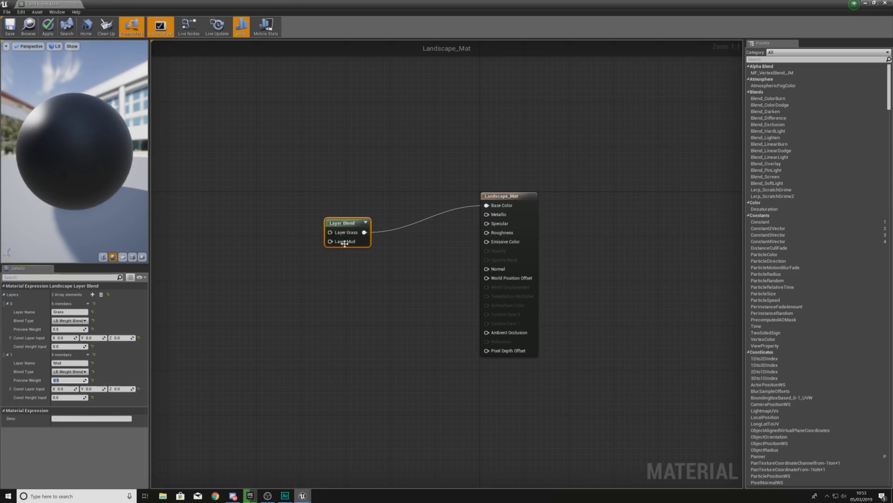
Step: Make the material editor a smaller floating window and browse the StarterContent Textures folder for the ground textures
{"action": "right_click_drag", "start_coordinate": [218, 202], "coordinate": [322, 223]}
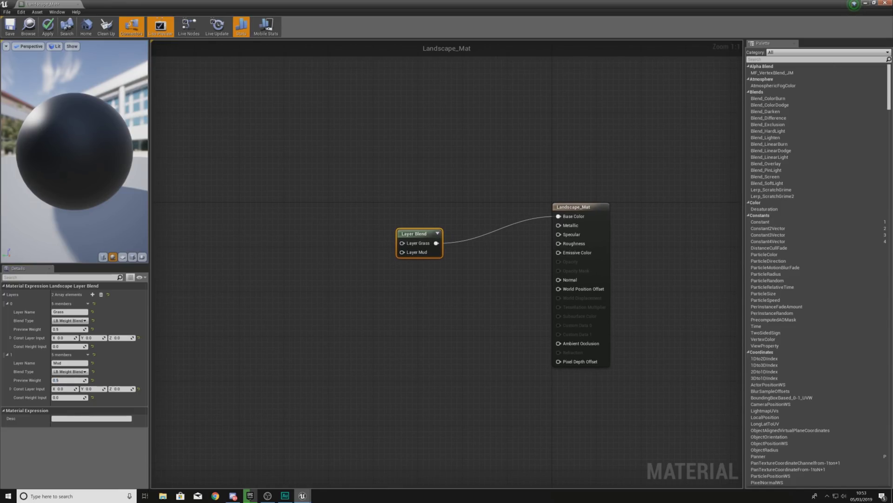
{"action": "left_click_drag", "start_coordinate": [771, 6], "coordinate": [571, 72]}
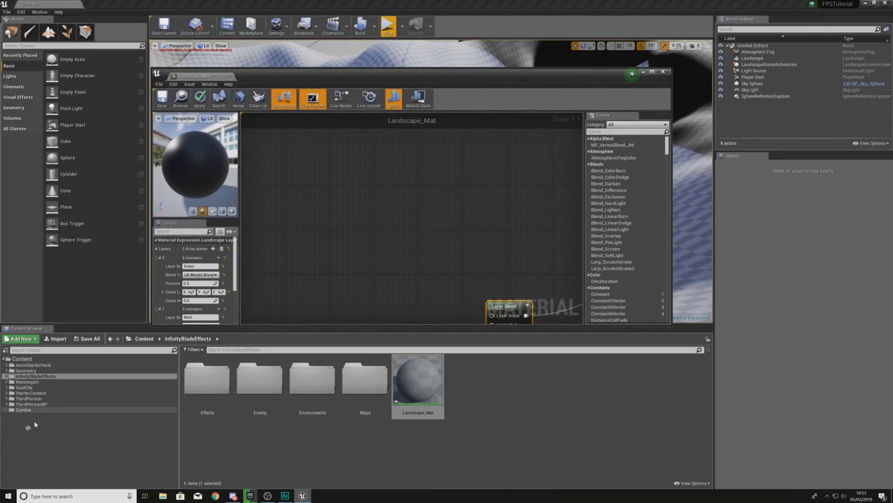
{"action": "left_click", "coordinate": [28, 393]}
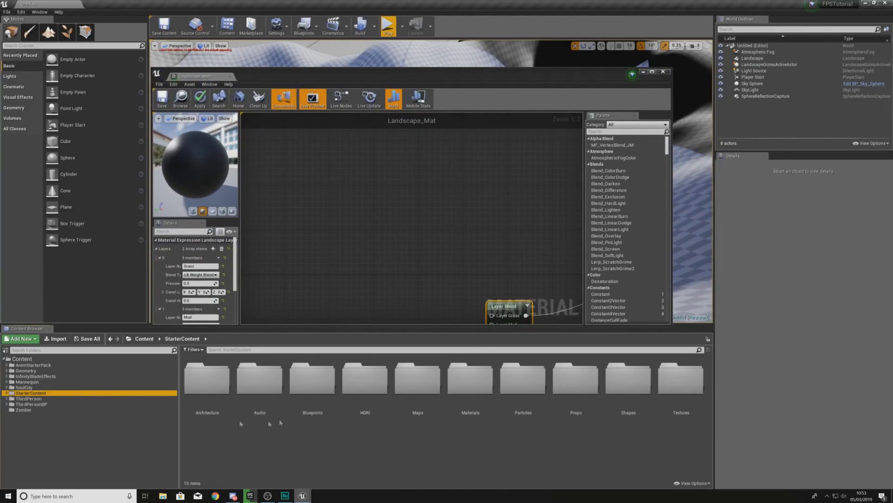
{"action": "double_click", "coordinate": [469, 399]}
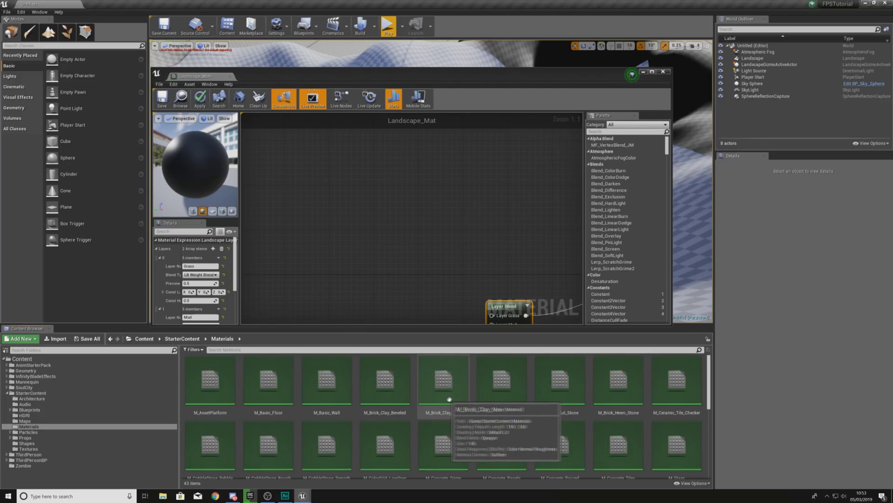
{"action": "scroll", "coordinate": [449, 399], "scroll_direction": "down", "scroll_amount": 5}
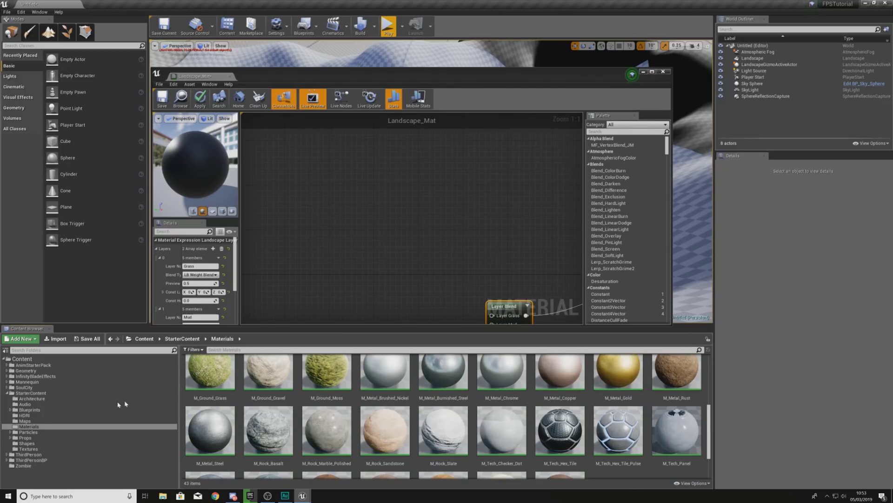
{"action": "left_click", "coordinate": [28, 449]}
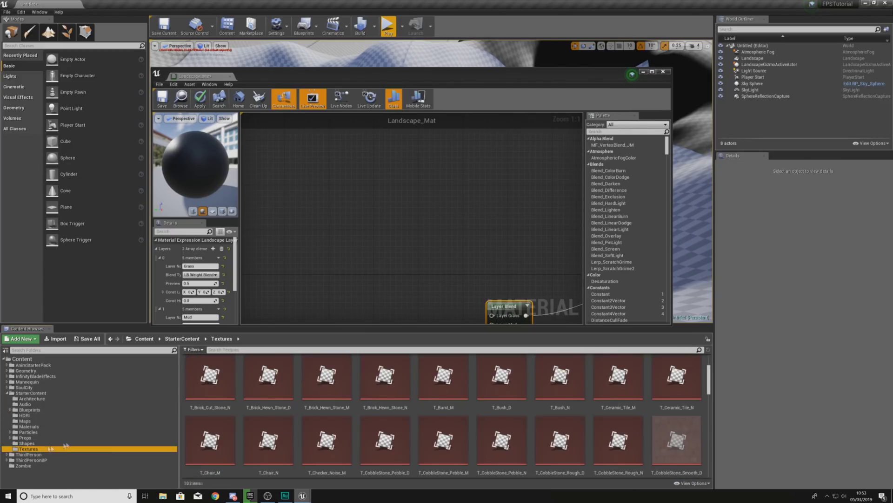
{"action": "scroll", "coordinate": [438, 422], "scroll_direction": "down", "scroll_amount": 5}
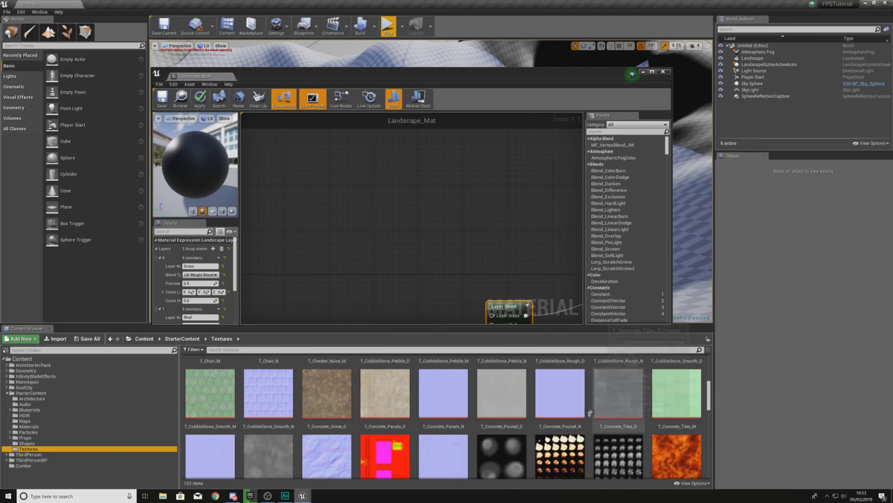
{"action": "scroll", "coordinate": [556, 430], "scroll_direction": "down", "scroll_amount": 1}
{"action": "left_click", "coordinate": [385, 391]}
{"action": "right_click_drag", "start_coordinate": [448, 287], "coordinate": [408, 205]}
{"action": "left_click", "coordinate": [388, 390]}
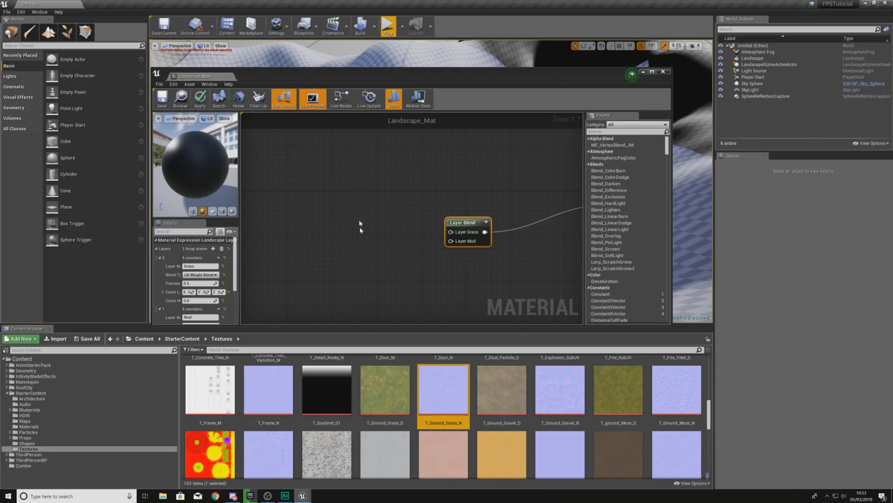
{"action": "left_click", "coordinate": [354, 196]}
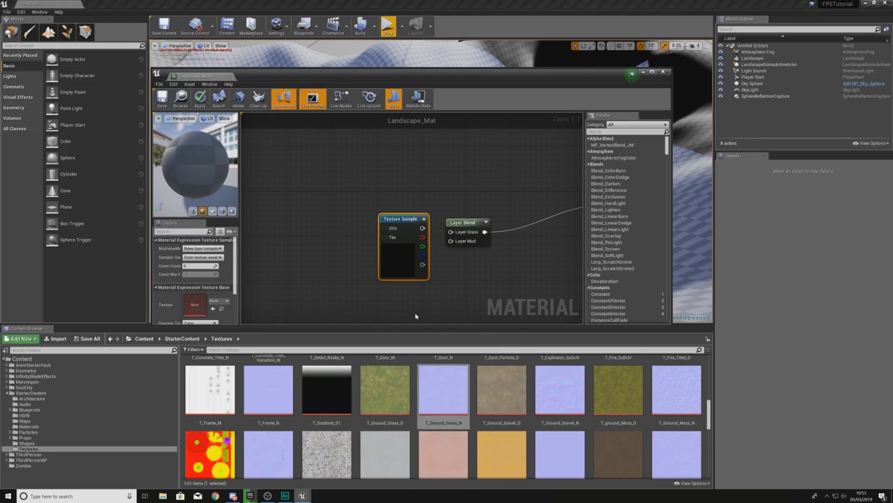
{"action": "key", "text": "Delete"}
Step: Add the T_Ground_Grass_D texture to the graph and connect it to the Layer Blend's Grass input
{"action": "left_click_drag", "start_coordinate": [398, 384], "coordinate": [349, 223]}
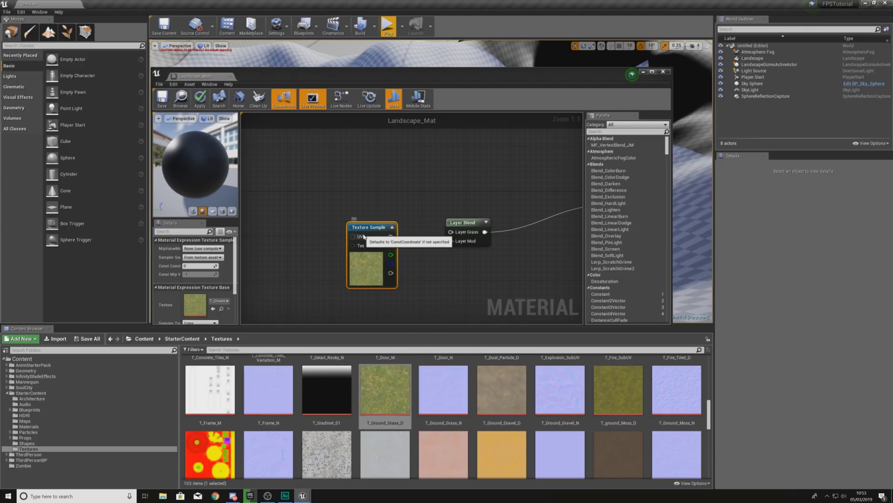
{"action": "left_click_drag", "start_coordinate": [453, 234], "coordinate": [454, 234]}
{"action": "left_click_drag", "start_coordinate": [386, 277], "coordinate": [344, 196]}
Step: Connect the T_Ground_Gravel_D texture to the Layer Blend's Mud input, then apply the material and close its editor
{"action": "scroll", "coordinate": [457, 401], "scroll_direction": "down", "scroll_amount": 2}
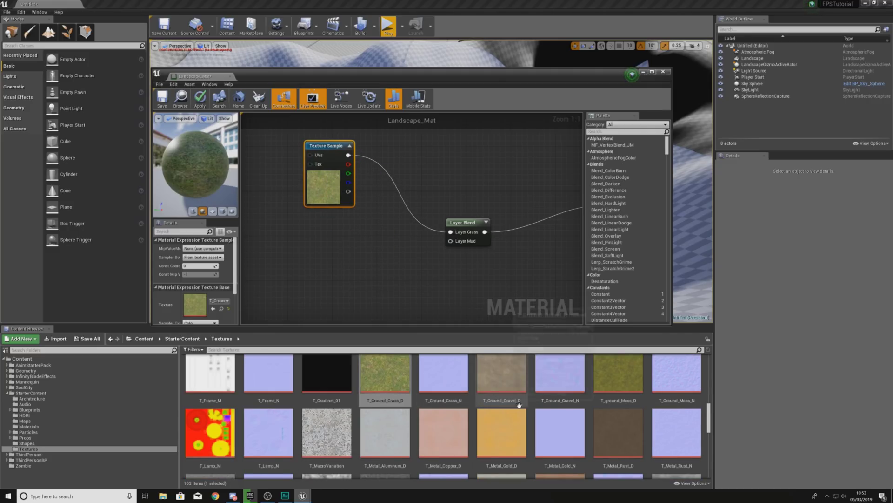
{"action": "left_click_drag", "start_coordinate": [502, 370], "coordinate": [392, 266]}
{"action": "left_click_drag", "start_coordinate": [465, 240], "coordinate": [454, 240]}
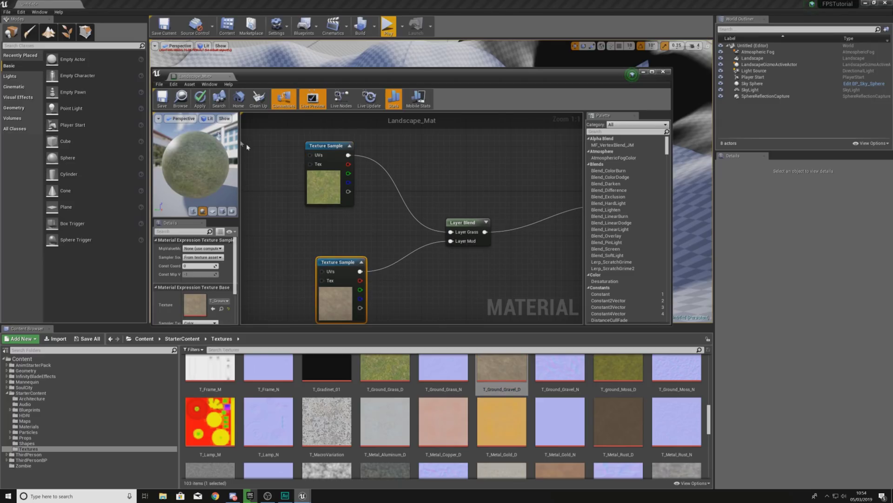
{"action": "left_click", "coordinate": [201, 107]}
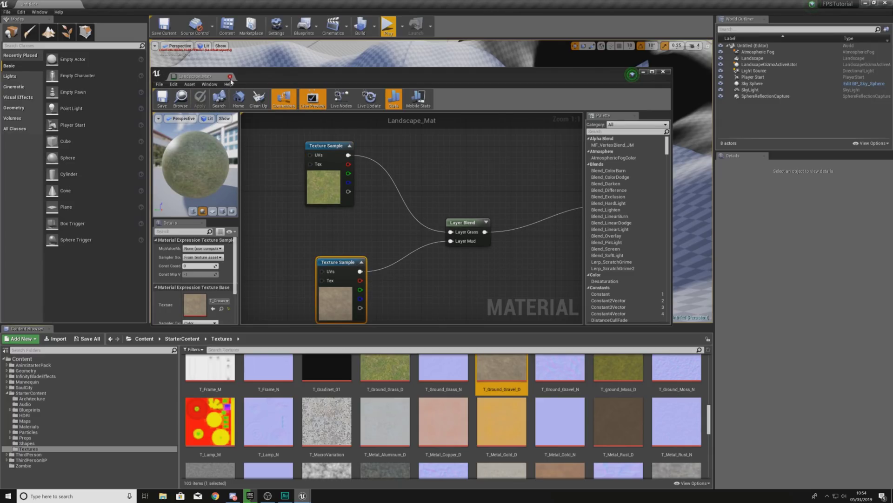
{"action": "left_click", "coordinate": [230, 77]}
{"action": "right_click_drag", "start_coordinate": [339, 239], "coordinate": [436, 288]}
{"action": "left_click", "coordinate": [49, 34]}
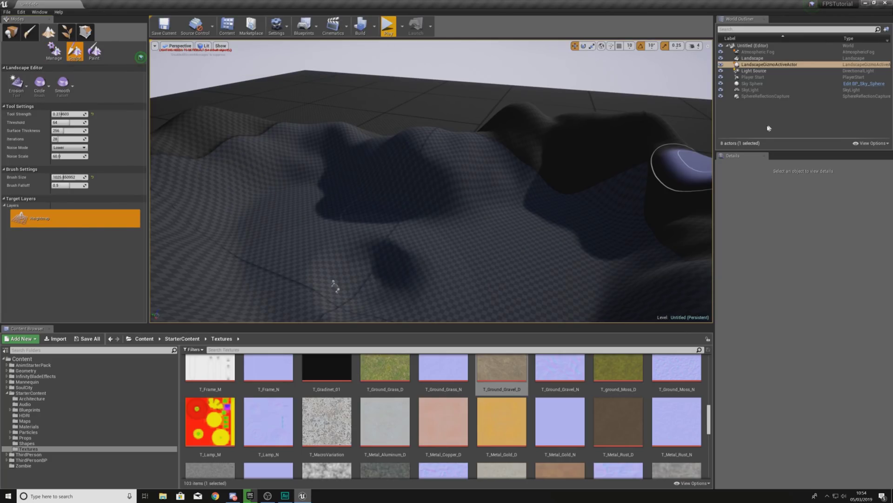
{"action": "left_click", "coordinate": [55, 51]}
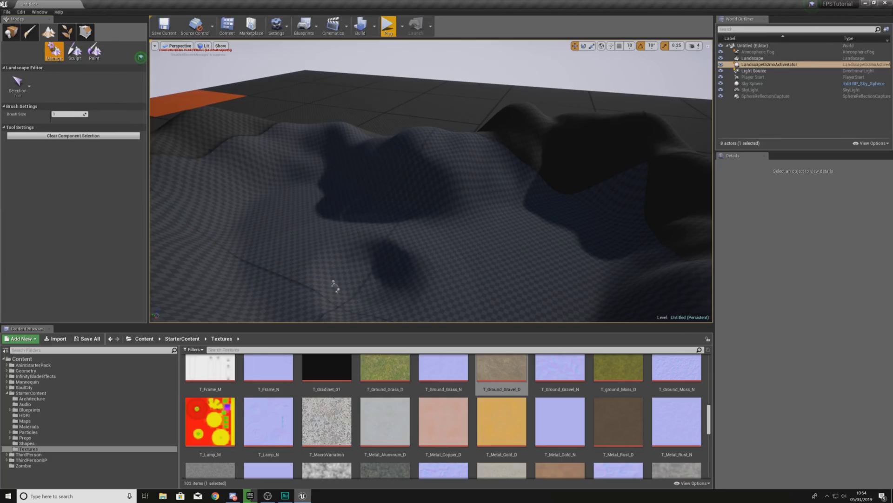
{"action": "key", "text": "shift+1"}
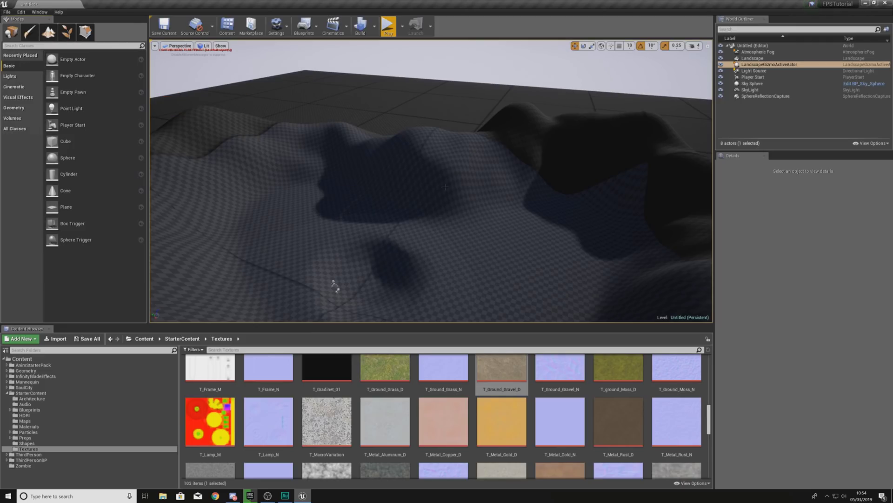
Step: Assign Landscape_Mat as the landscape's material and inspect the terrain in the viewport
{"action": "left_click", "coordinate": [445, 187]}
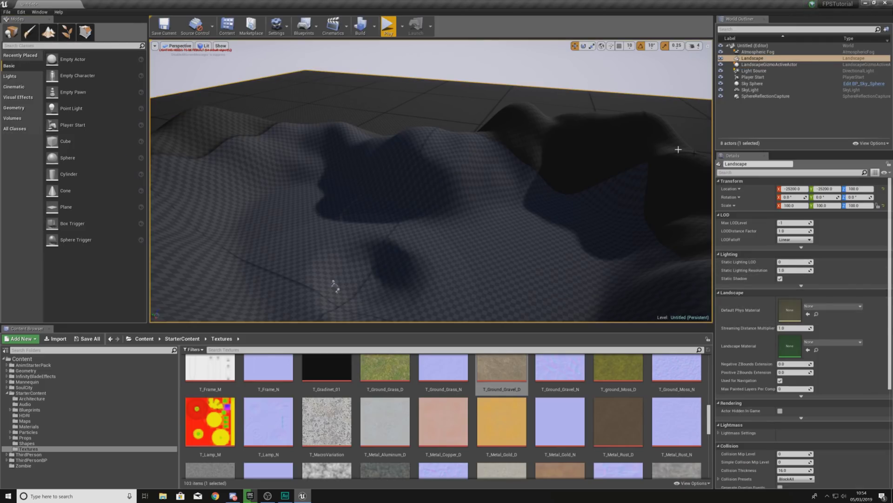
{"action": "left_click", "coordinate": [818, 343]}
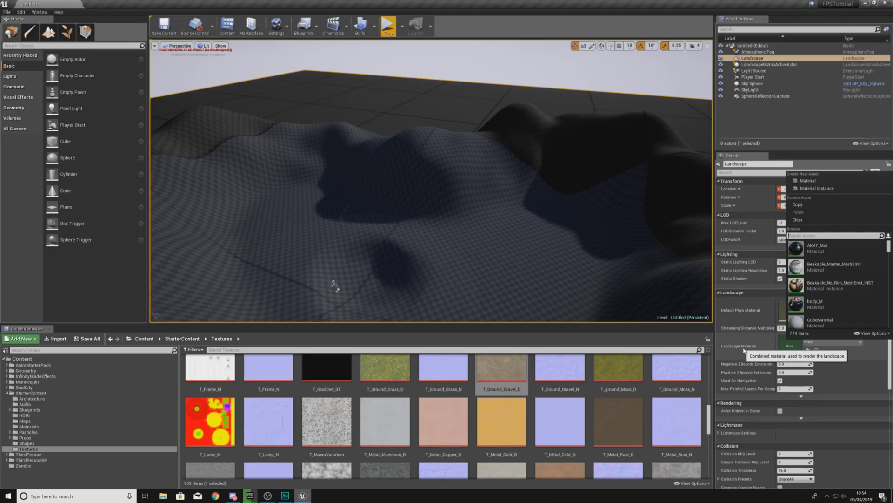
{"action": "type", "text": "landscape"}
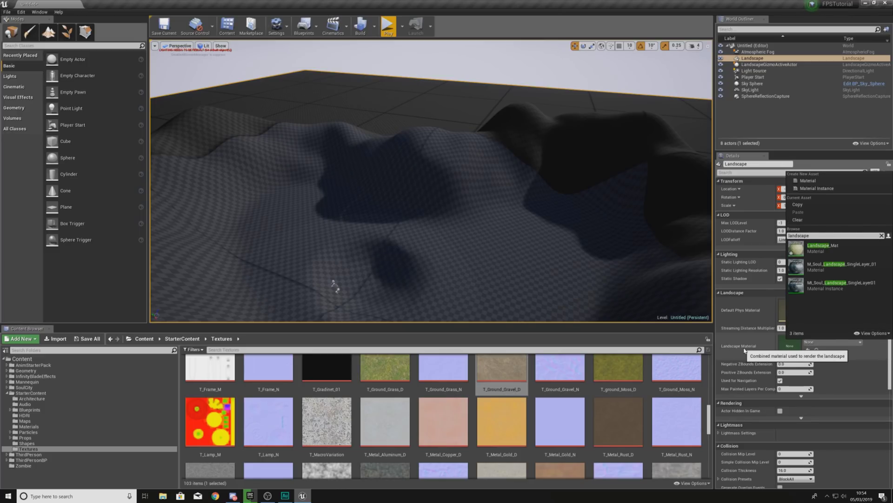
{"action": "left_click", "coordinate": [822, 247]}
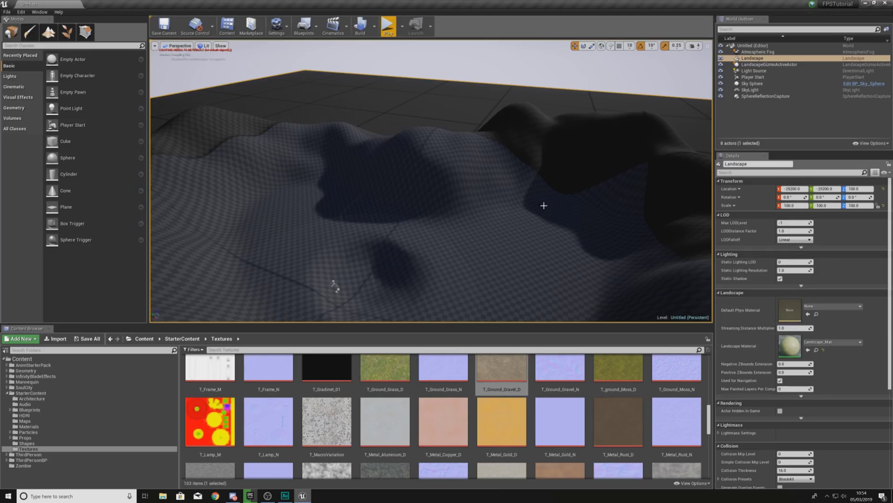
{"action": "mouse_move", "coordinate": [478, 204]}
{"action": "right_mouse_down"}
{"action": "mouse_move", "coordinate": [494, 274]}
{"action": "mouse_move", "coordinate": [461, 279]}
{"action": "mouse_move", "coordinate": [521, 242]}
{"action": "mouse_move", "coordinate": [452, 298]}
{"action": "mouse_move", "coordinate": [493, 263]}
{"action": "mouse_move", "coordinate": [586, 260]}
{"action": "mouse_move", "coordinate": [642, 275]}
{"action": "right_mouse_up"}
{"action": "key", "text": "w"}
{"action": "right_click_drag", "start_coordinate": [451, 235], "coordinate": [439, 233]}
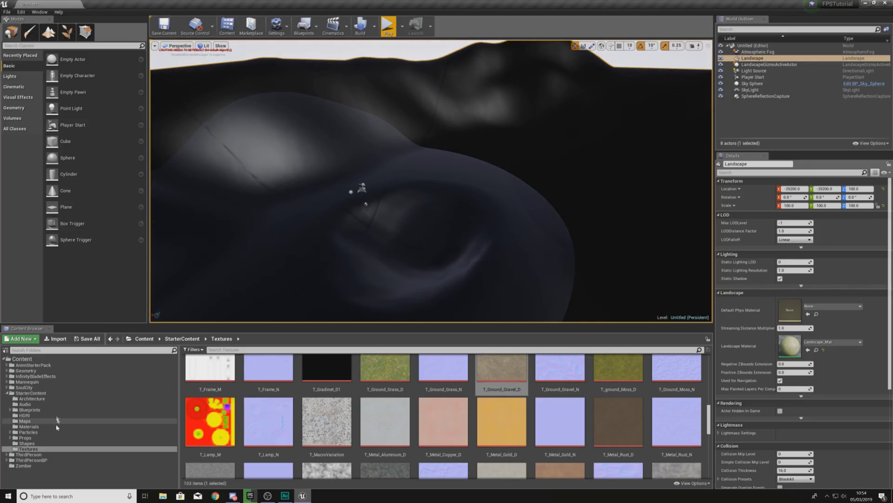
Step: Search the whole project content for "landscape" and reopen Landscape_Mat in the material editor
{"action": "left_click", "coordinate": [54, 393]}
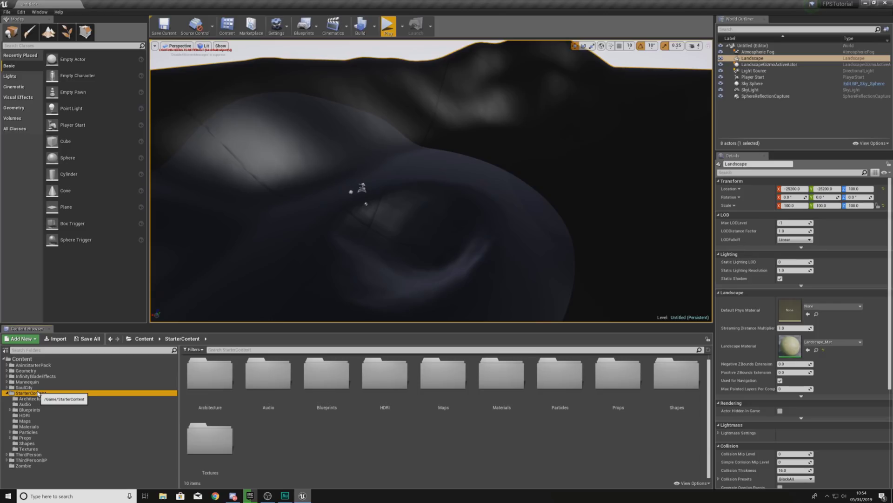
{"action": "left_click", "coordinate": [21, 358]}
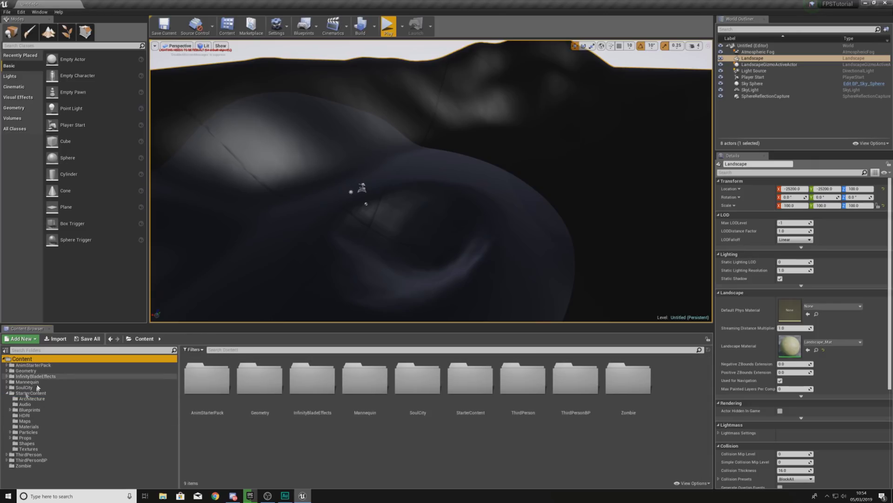
{"action": "left_click", "coordinate": [7, 393]}
{"action": "left_click", "coordinate": [31, 404]}
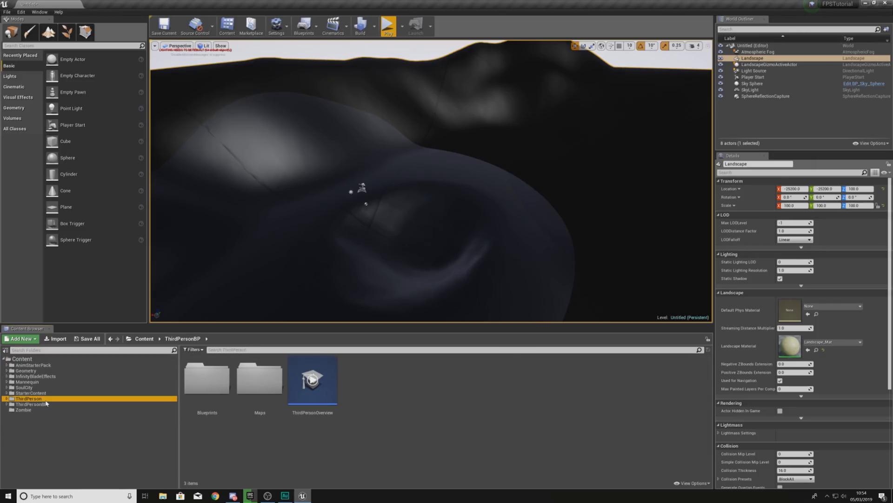
{"action": "left_click", "coordinate": [28, 399]}
{"action": "left_click", "coordinate": [224, 354]}
{"action": "left_click", "coordinate": [224, 350]}
{"action": "type", "text": "landscape"}
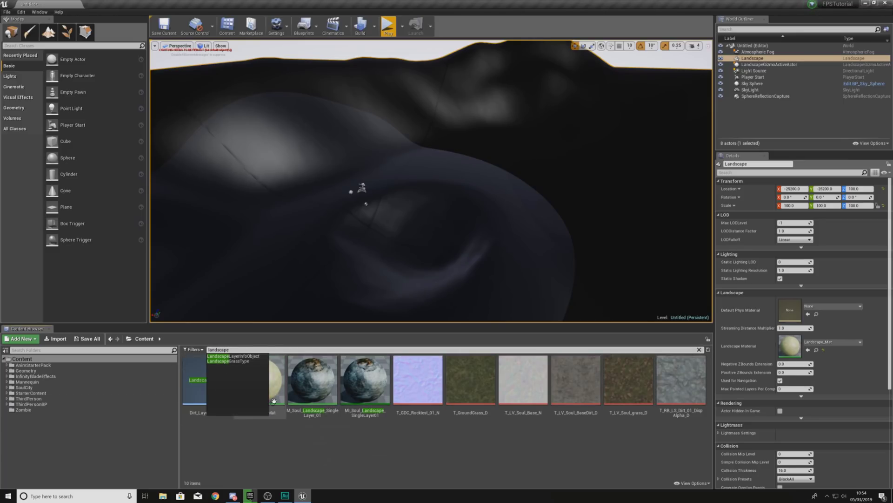
{"action": "left_click", "coordinate": [273, 400]}
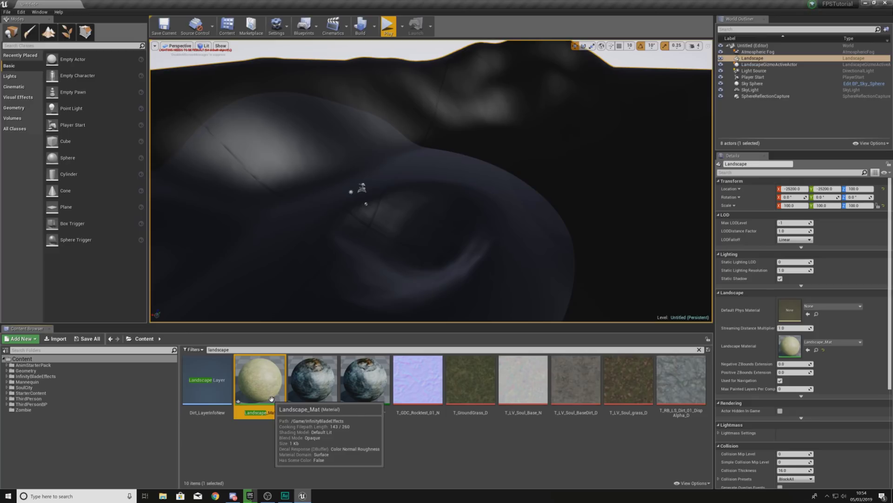
{"action": "double_click", "coordinate": [271, 399]}
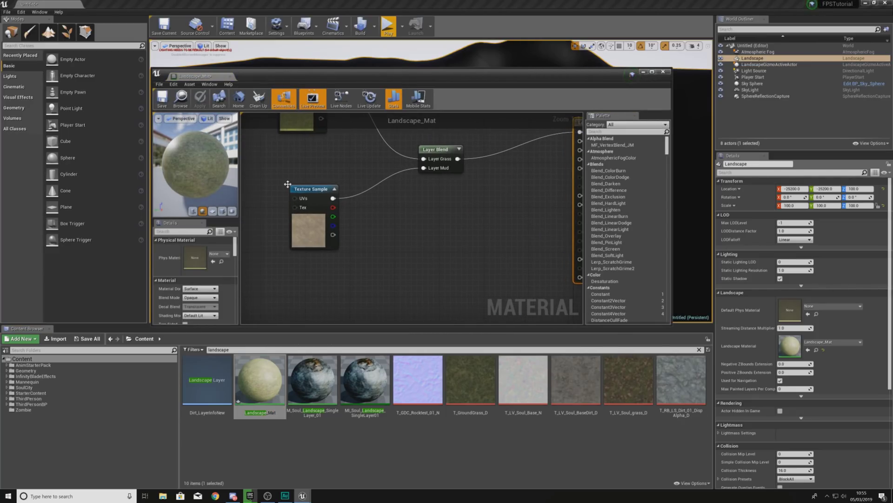
Step: Review the Layer Blend node's Grass and Mud layer settings, then close the material editor and apply the changes to Landscape_Mat
{"action": "left_click", "coordinate": [461, 156]}
{"action": "left_click_drag", "start_coordinate": [447, 80], "coordinate": [490, 42]}
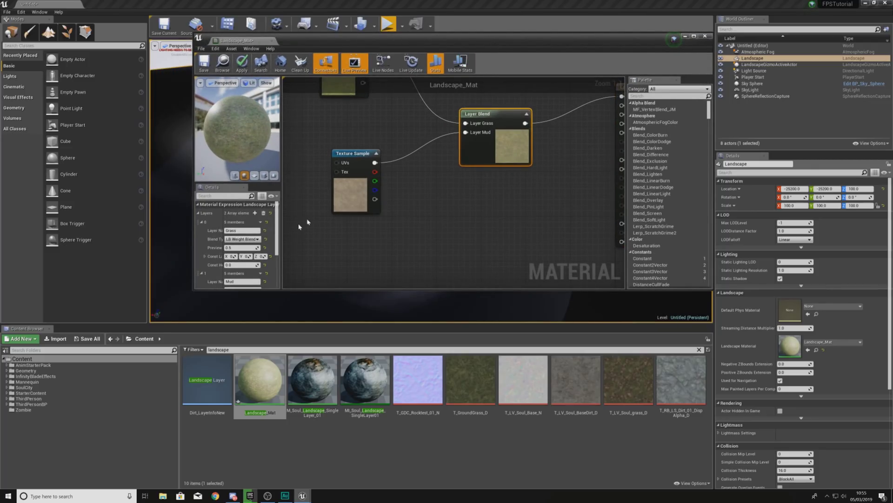
{"action": "scroll", "coordinate": [241, 264], "scroll_direction": "down", "scroll_amount": 3}
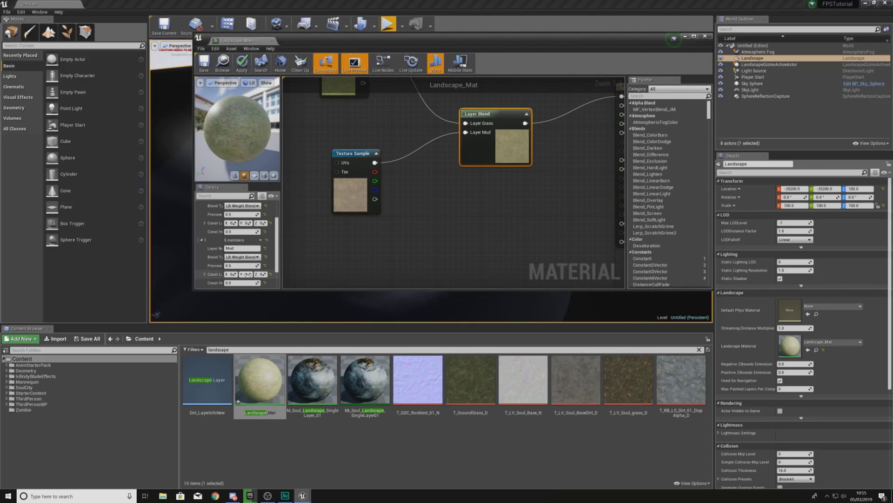
{"action": "scroll", "coordinate": [249, 274], "scroll_direction": "down", "scroll_amount": 2}
{"action": "scroll", "coordinate": [249, 273], "scroll_direction": "up", "scroll_amount": 3}
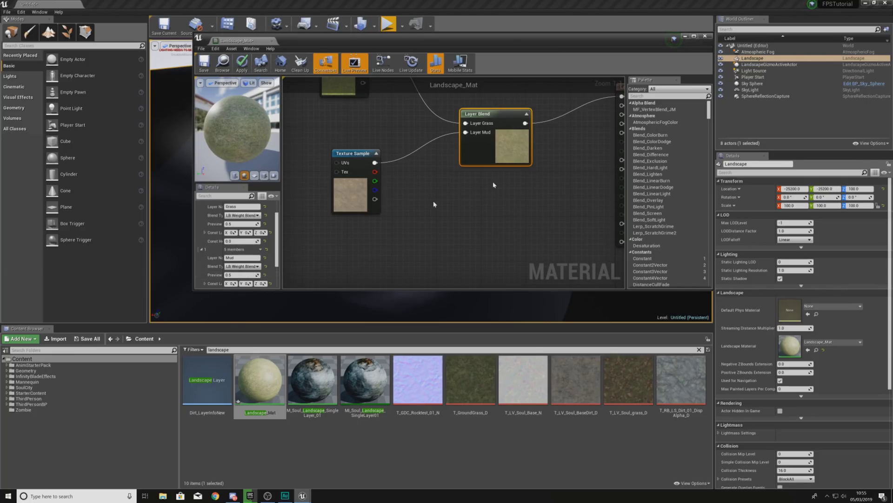
{"action": "left_click", "coordinate": [705, 37]}
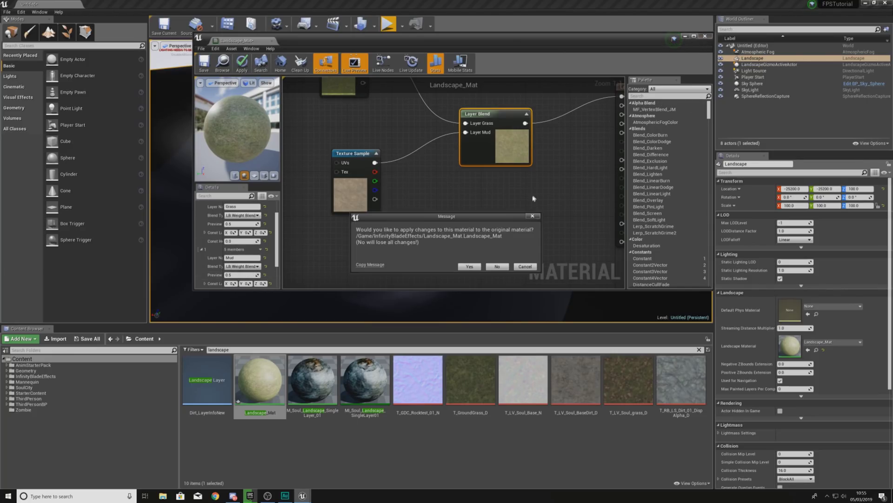
{"action": "left_click", "coordinate": [475, 268]}
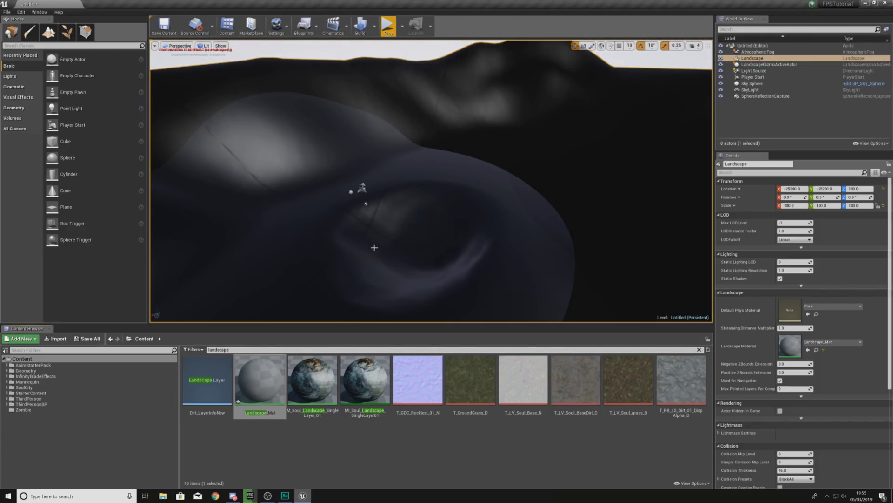
Step: Enter landscape Paint mode and create a weight-blended layer info object named Grass_LayerInfo for the Grass layer
{"action": "key", "text": "w"}
{"action": "right_click_drag", "start_coordinate": [374, 248], "coordinate": [391, 261]}
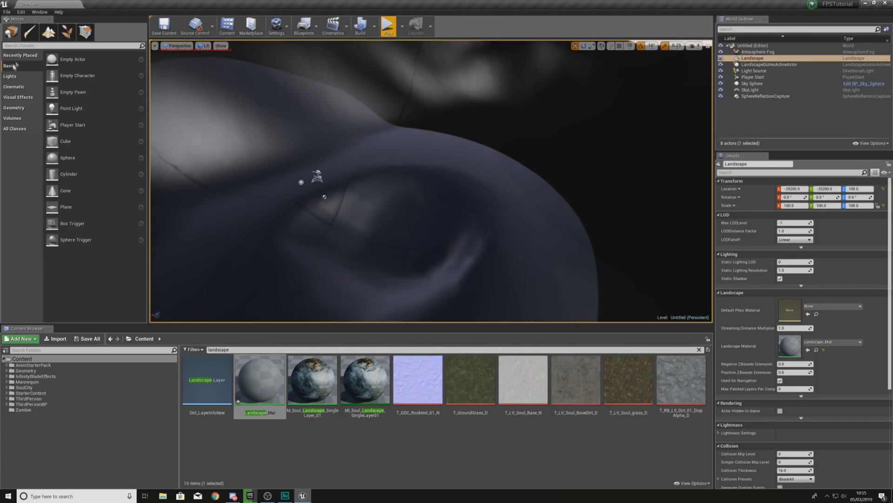
{"action": "left_click", "coordinate": [45, 37]}
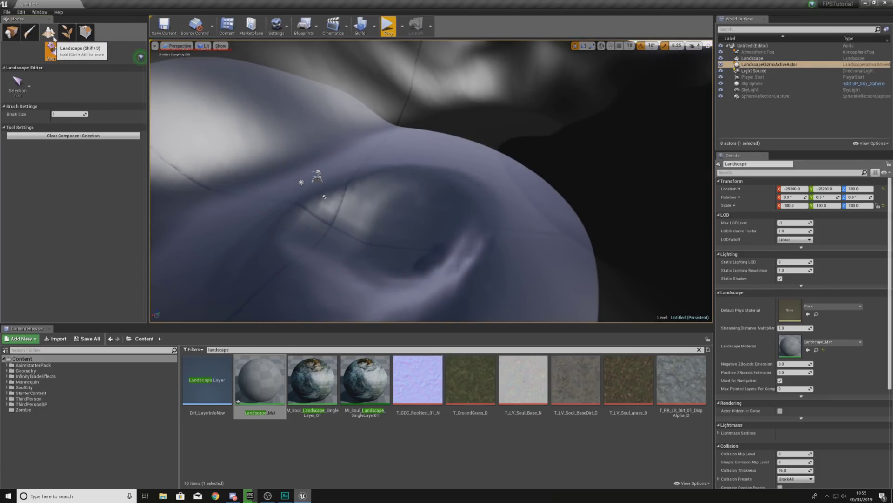
{"action": "left_click", "coordinate": [93, 50]}
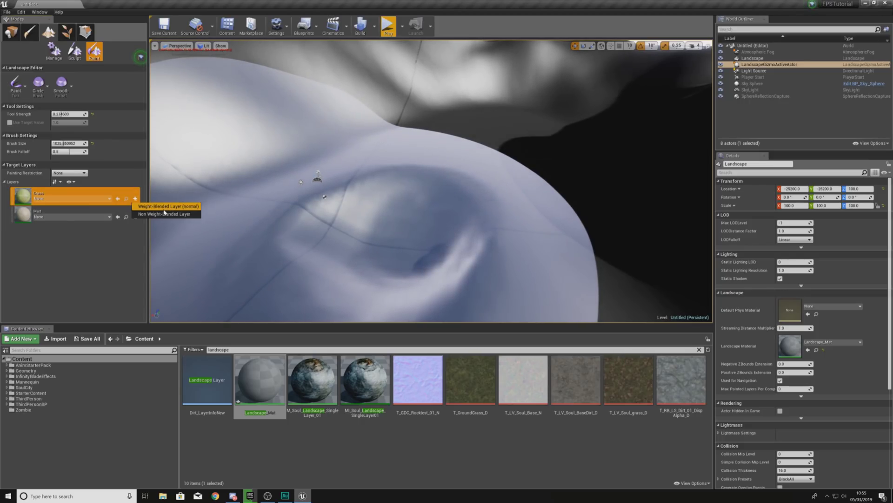
{"action": "left_click", "coordinate": [163, 210]}
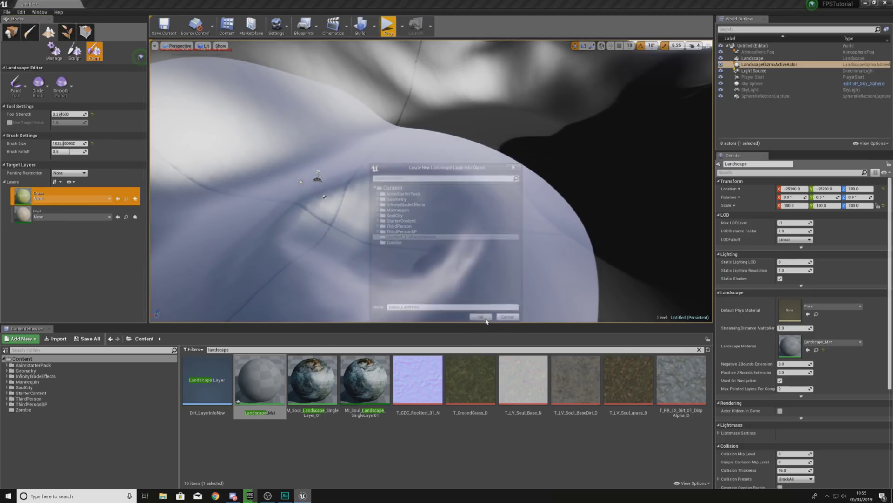
{"action": "left_click", "coordinate": [484, 318]}
Step: Create a weight-blended layer info object named Mud_LayerInfo for the Mud layer in the Untitled_1_sharedassets folder
{"action": "mouse_move", "coordinate": [361, 228]}
{"action": "right_mouse_down"}
{"action": "mouse_move", "coordinate": [317, 210]}
{"action": "mouse_move", "coordinate": [323, 247]}
{"action": "mouse_move", "coordinate": [354, 256]}
{"action": "mouse_move", "coordinate": [375, 186]}
{"action": "mouse_move", "coordinate": [379, 252]}
{"action": "mouse_move", "coordinate": [331, 237]}
{"action": "mouse_move", "coordinate": [395, 204]}
{"action": "mouse_move", "coordinate": [370, 215]}
{"action": "right_mouse_up"}
{"action": "key", "text": "w"}
{"action": "key", "text": "s"}
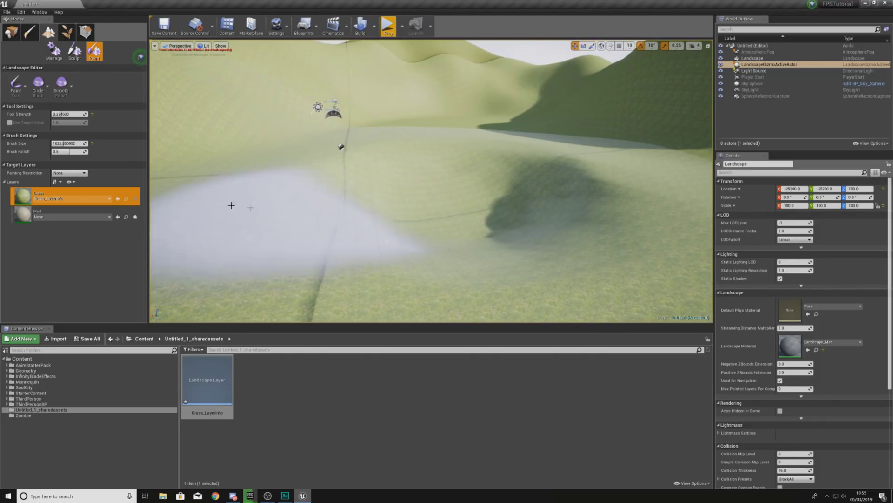
{"action": "left_click", "coordinate": [135, 217]}
{"action": "left_click", "coordinate": [153, 225]}
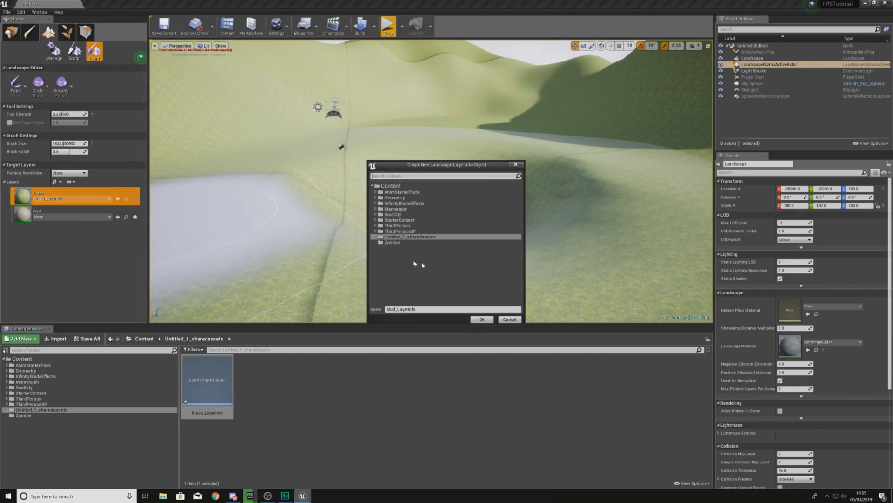
{"action": "left_click", "coordinate": [483, 321]}
Step: Paint a large Mud patch over the hollow near the player start
{"action": "right_click_drag", "start_coordinate": [453, 313], "coordinate": [398, 352]}
{"action": "key", "text": "w"}
{"action": "right_click_drag", "start_coordinate": [522, 98], "coordinate": [384, 132]}
{"action": "left_click", "coordinate": [75, 212]}
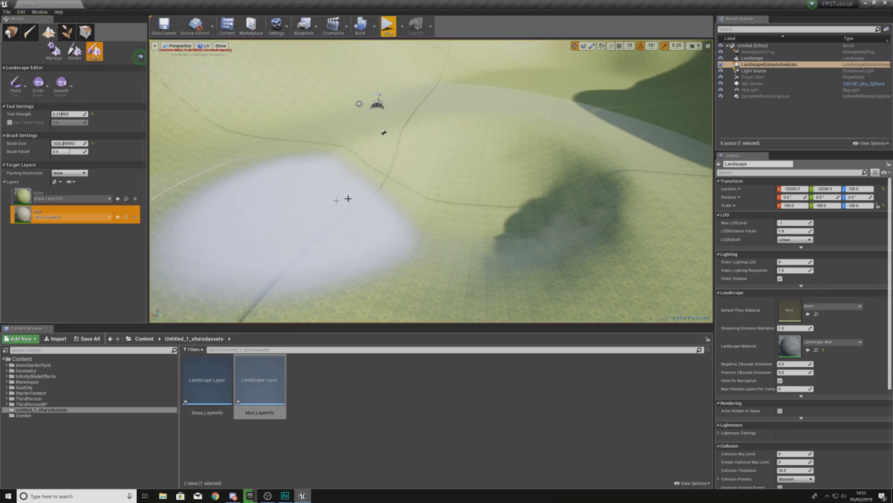
{"action": "left_click_drag", "start_coordinate": [476, 193], "coordinate": [459, 211]}
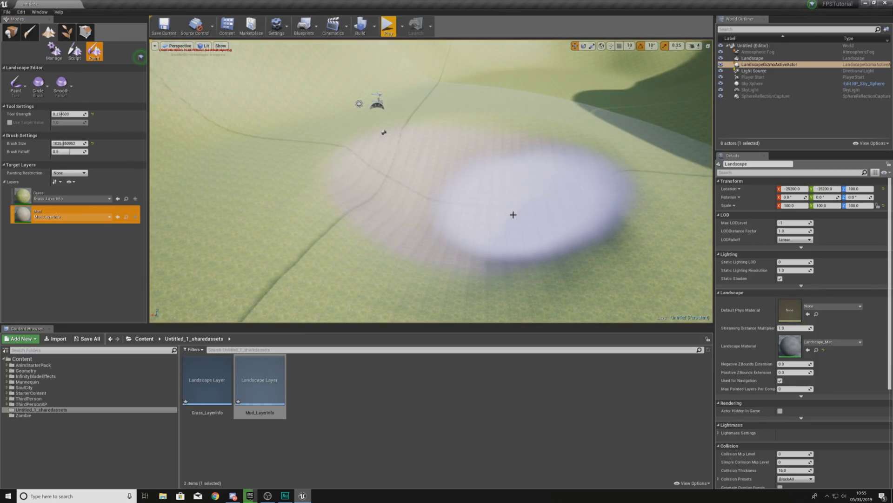
{"action": "key", "text": "w"}
{"action": "mouse_move", "coordinate": [470, 214]}
{"action": "right_mouse_down"}
{"action": "mouse_move", "coordinate": [493, 215]}
{"action": "mouse_move", "coordinate": [382, 223]}
{"action": "mouse_move", "coordinate": [242, 207]}
{"action": "mouse_move", "coordinate": [335, 279]}
{"action": "mouse_move", "coordinate": [471, 239]}
{"action": "right_mouse_up"}
{"action": "mouse_move", "coordinate": [412, 232]}
{"action": "left_mouse_down"}
{"action": "mouse_move", "coordinate": [300, 270]}
{"action": "mouse_move", "coordinate": [480, 204]}
{"action": "mouse_move", "coordinate": [413, 207]}
{"action": "left_mouse_up"}
{"action": "key", "text": "s"}
{"action": "mouse_move", "coordinate": [412, 208]}
{"action": "right_mouse_down"}
{"action": "mouse_move", "coordinate": [456, 219]}
{"action": "mouse_move", "coordinate": [458, 242]}
{"action": "right_mouse_up"}
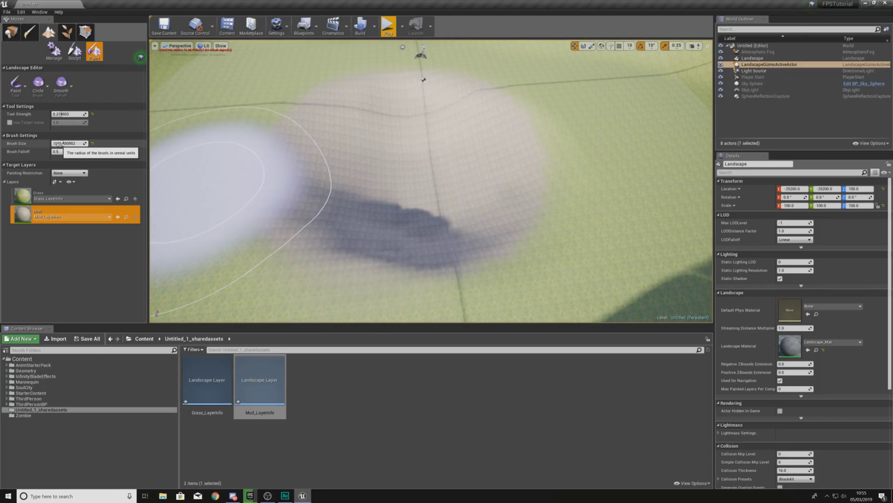
Step: Reduce the brush size to about 143 and, at about 0.69 tool strength, paint a winding Mud path from the patch across the grass
{"action": "mouse_move", "coordinate": [298, 186]}
{"action": "right_mouse_down"}
{"action": "mouse_move", "coordinate": [172, 126]}
{"action": "mouse_move", "coordinate": [298, 156]}
{"action": "mouse_move", "coordinate": [300, 179]}
{"action": "mouse_move", "coordinate": [289, 186]}
{"action": "right_mouse_up"}
{"action": "key", "text": "s"}
{"action": "right_click_drag", "start_coordinate": [395, 121], "coordinate": [512, 186]}
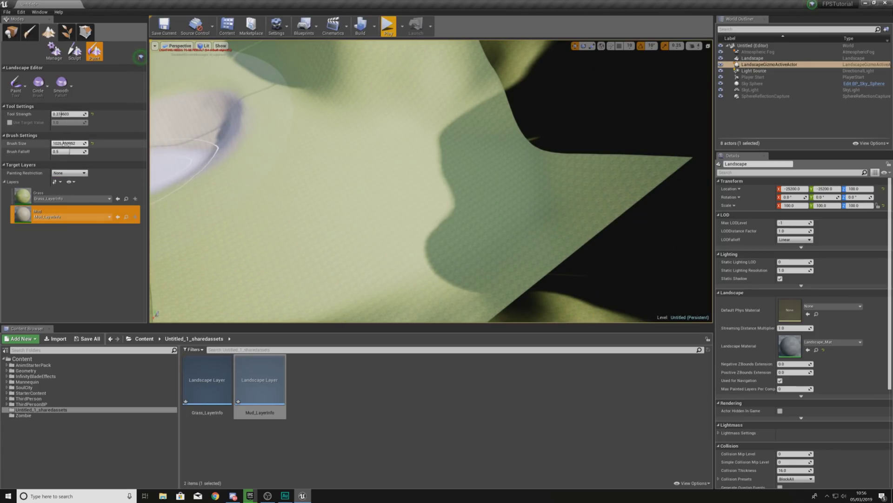
{"action": "right_click_drag", "start_coordinate": [399, 195], "coordinate": [253, 155]}
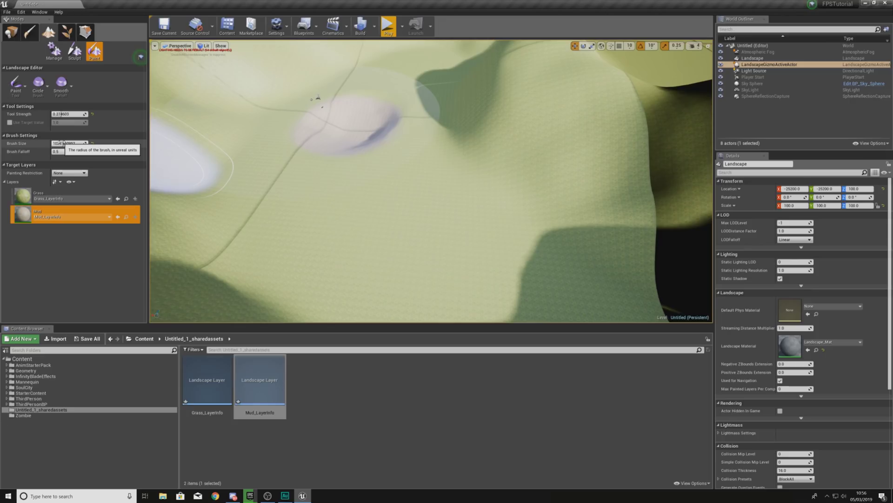
{"action": "left_click_drag", "start_coordinate": [63, 143], "coordinate": [47, 144]}
{"action": "right_click_drag", "start_coordinate": [527, 294], "coordinate": [524, 293]}
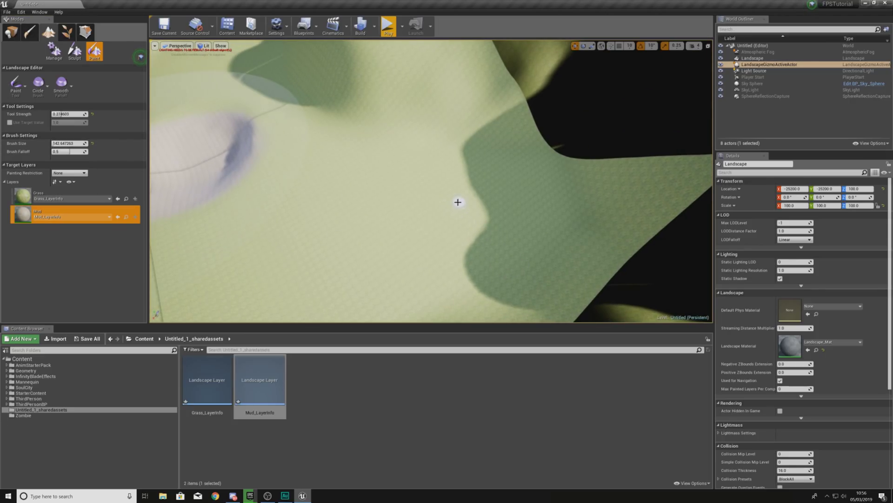
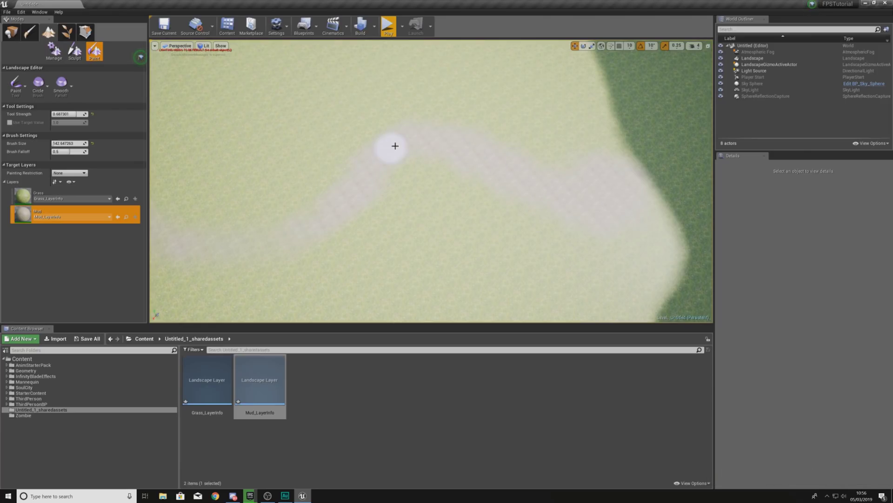
{"action": "key", "text": "w"}
{"action": "mouse_move", "coordinate": [185, 234]}
{"action": "right_mouse_down"}
{"action": "mouse_move", "coordinate": [135, 234]}
{"action": "mouse_move", "coordinate": [185, 234]}
{"action": "right_mouse_up"}
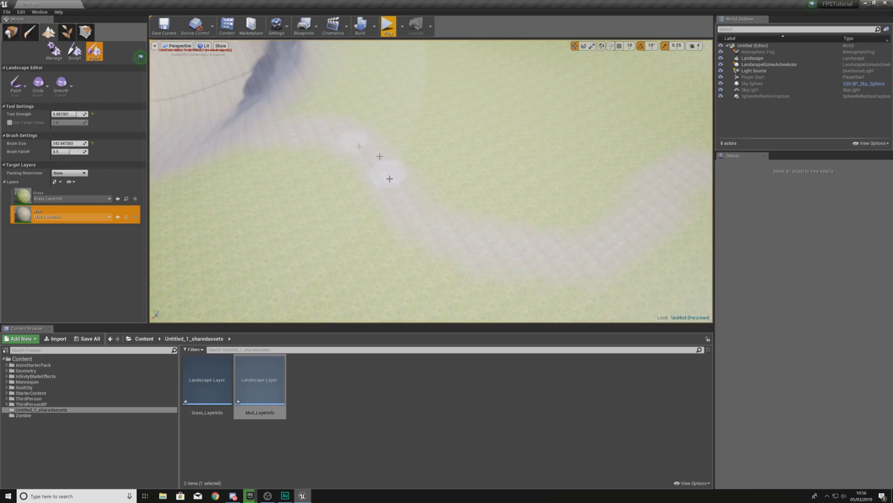
{"action": "right_click_drag", "start_coordinate": [451, 229], "coordinate": [642, 158]}
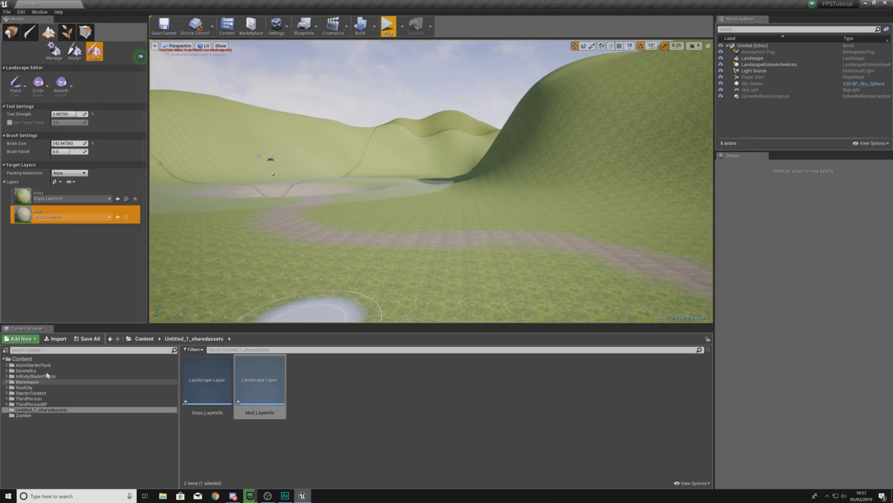
Step: Search the whole project content for "landscape" and open Landscape_Mat in the material editor
{"action": "left_click", "coordinate": [51, 359]}
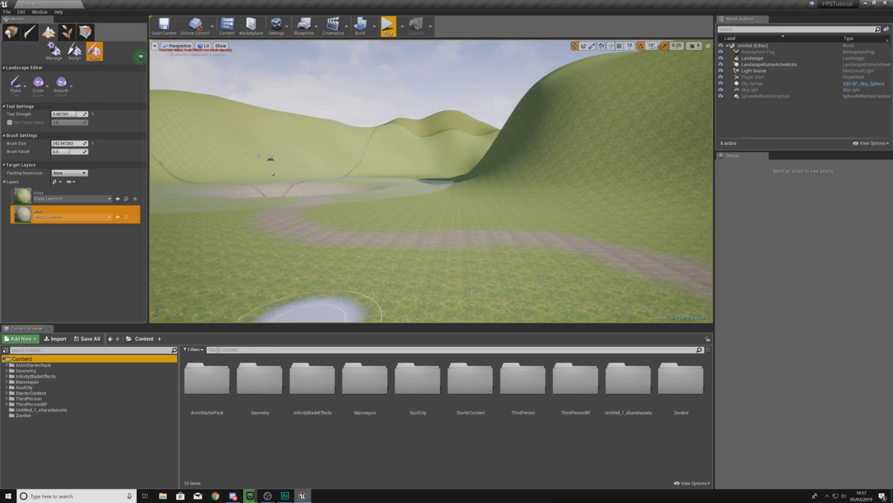
{"action": "type", "text": "landscape"}
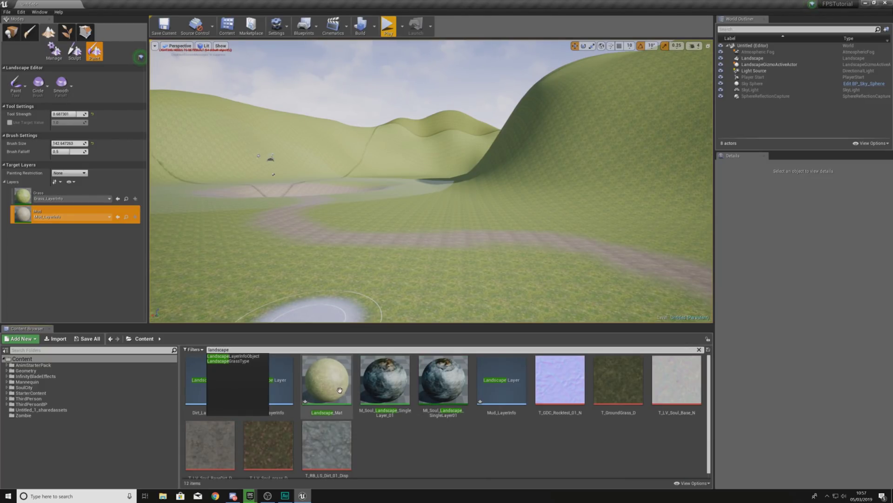
{"action": "double_click", "coordinate": [339, 389]}
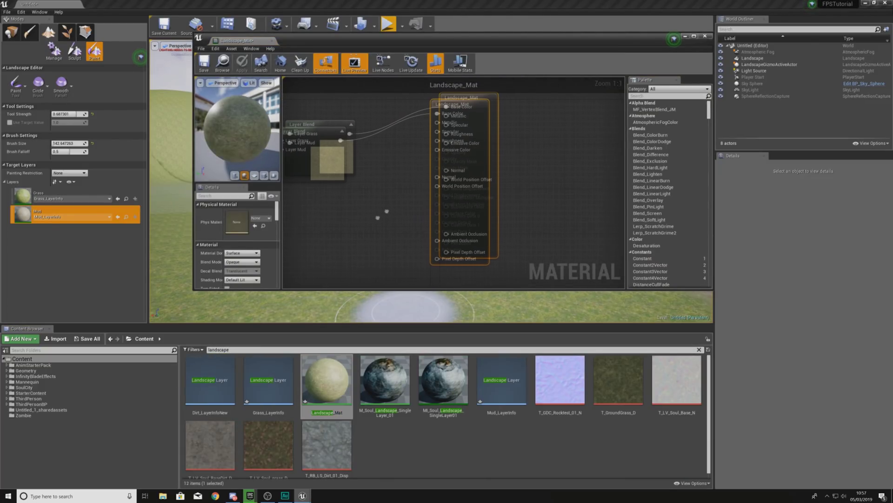
{"action": "right_click_drag", "start_coordinate": [377, 218], "coordinate": [393, 212]}
{"action": "scroll", "coordinate": [359, 168], "scroll_direction": "down", "scroll_amount": 3}
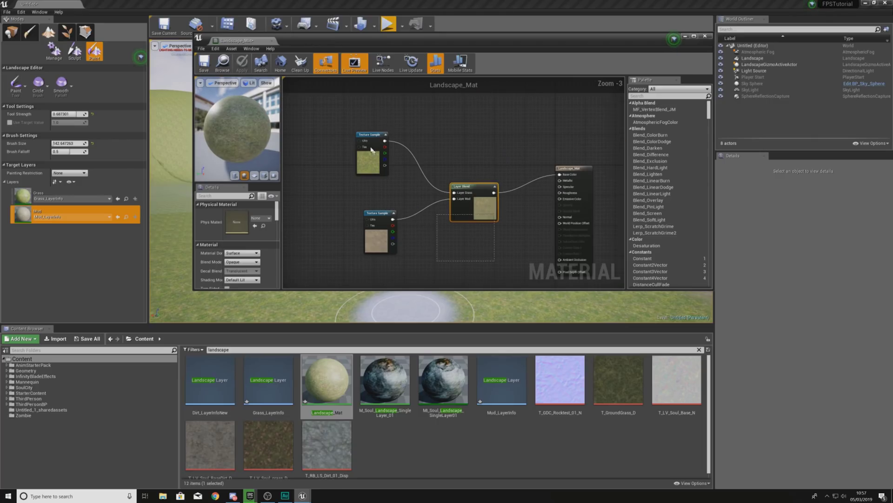
Step: Move the texture samples and Layer Blend node away from the material output and add a Constant node below them
{"action": "left_click_drag", "start_coordinate": [347, 138], "coordinate": [346, 138]}
{"action": "left_click_drag", "start_coordinate": [368, 159], "coordinate": [330, 108]}
{"action": "left_click", "coordinate": [414, 221]}
{"action": "right_click", "coordinate": [419, 231]}
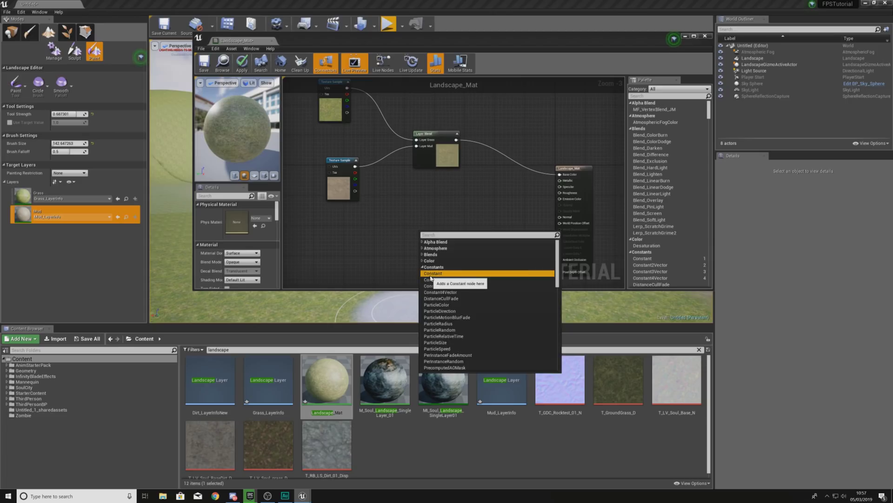
{"action": "left_click", "coordinate": [431, 275]}
{"action": "scroll", "coordinate": [451, 228], "scroll_direction": "up", "scroll_amount": 3}
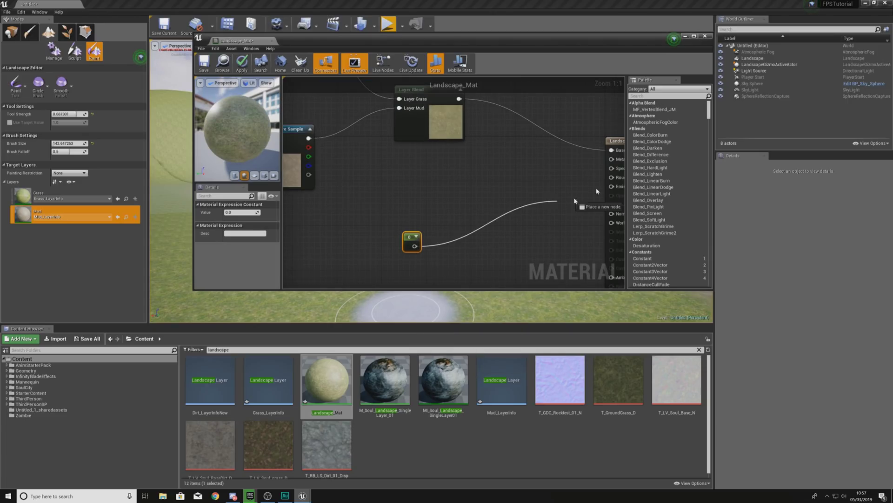
Step: Connect the Constant node with value 0 to the material's Specular input, then apply the material and close its editor
{"action": "left_click", "coordinate": [373, 254]}
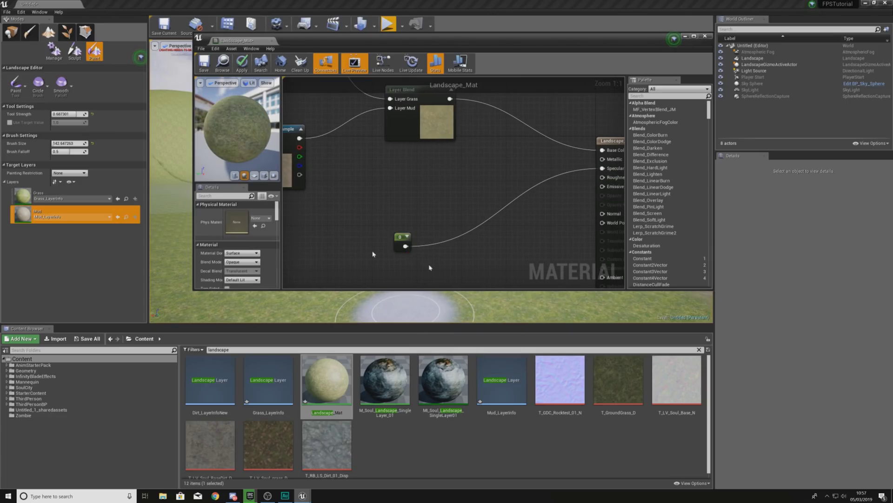
{"action": "left_click", "coordinate": [398, 236]}
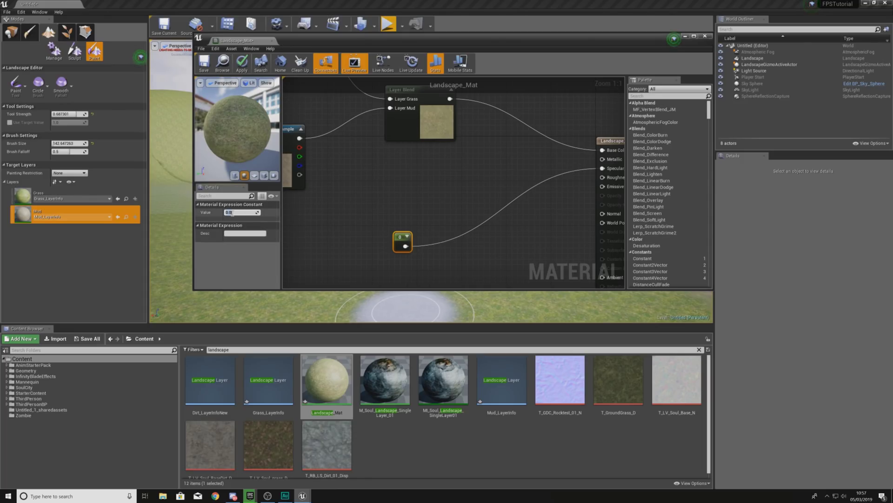
{"action": "right_click_drag", "start_coordinate": [441, 203], "coordinate": [354, 202]}
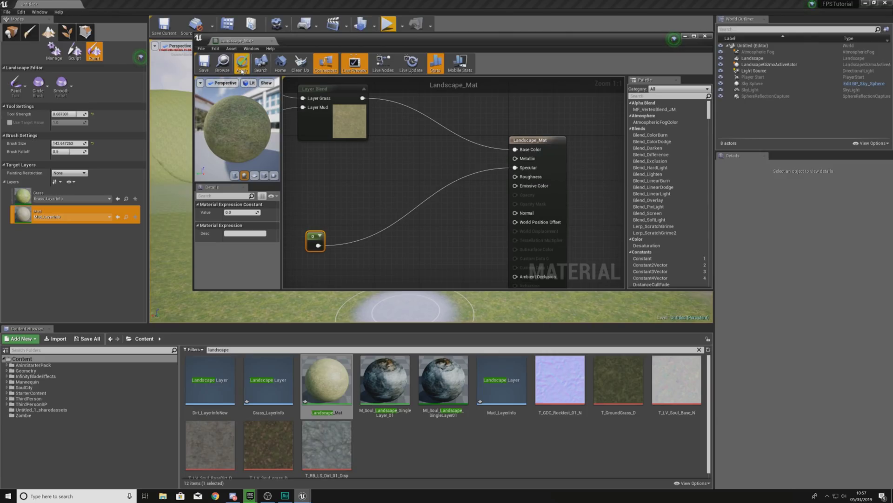
{"action": "left_click", "coordinate": [273, 40]}
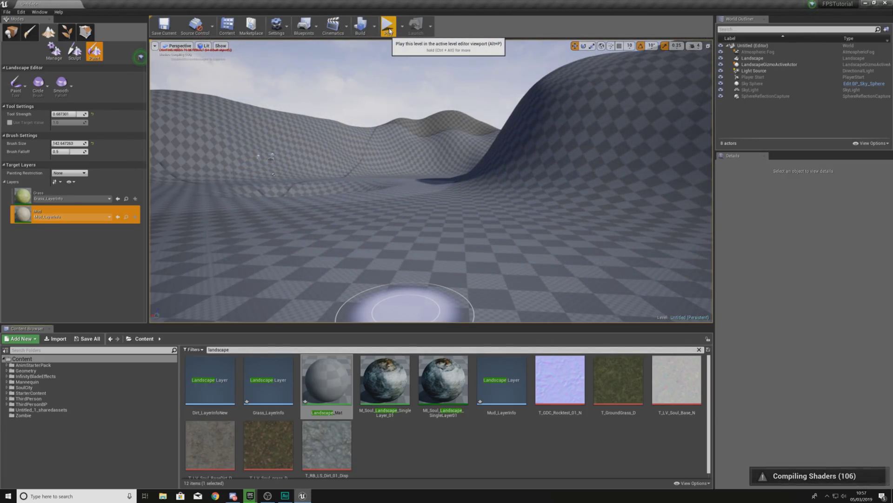
Step: Play the level and walk along the mud path to check the painted landscape, then stop playing
{"action": "left_click", "coordinate": [389, 28]}
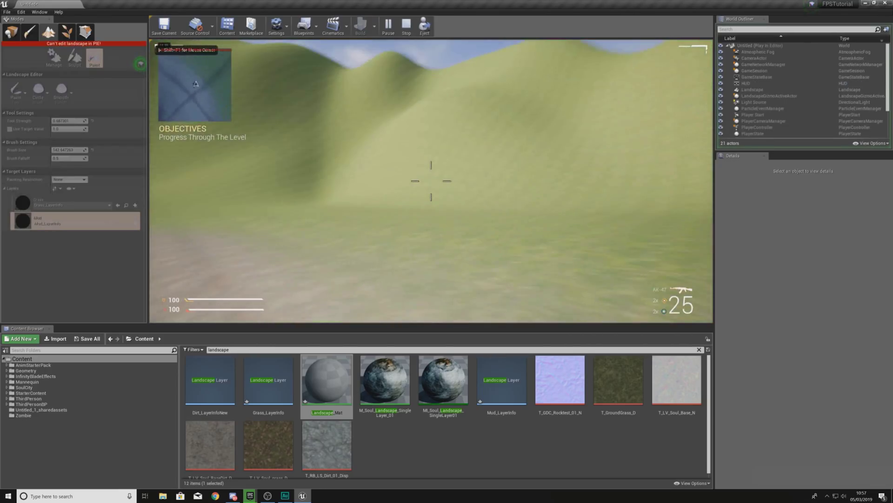
{"action": "key", "text": "w"}
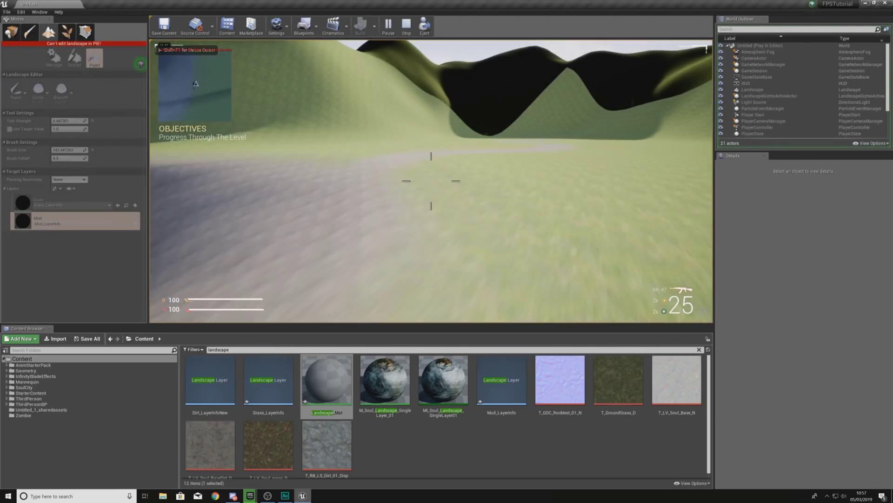
{"action": "key", "text": "w"}
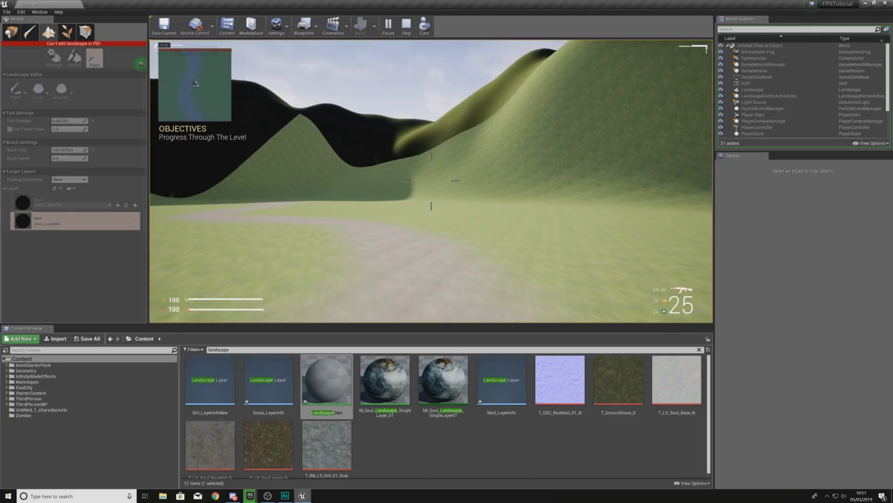
{"action": "key", "text": "w"}
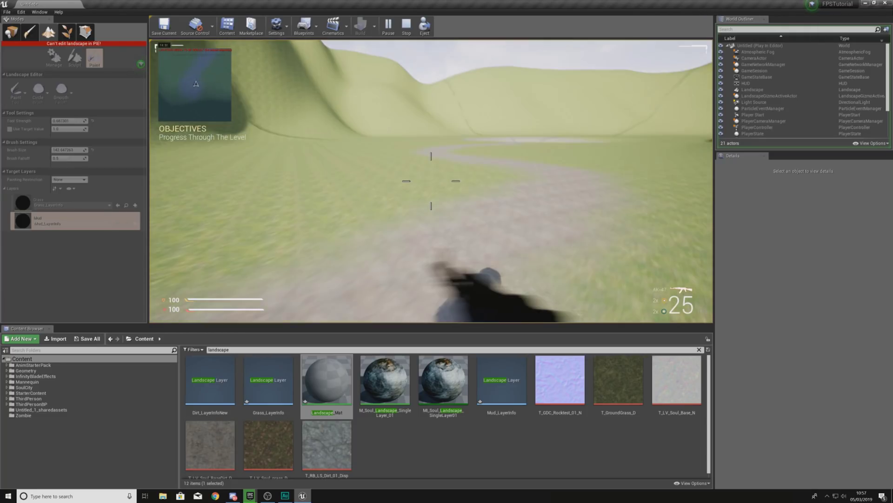
{"action": "key", "text": "Escape"}
Step: Start a lighting-only build of the level and dismiss the firewall alert for SwarmAgent
{"action": "mouse_move", "coordinate": [305, 125]}
{"action": "right_mouse_down"}
{"action": "mouse_move", "coordinate": [304, 202]}
{"action": "mouse_move", "coordinate": [319, 168]}
{"action": "mouse_move", "coordinate": [305, 153]}
{"action": "mouse_move", "coordinate": [296, 158]}
{"action": "mouse_move", "coordinate": [297, 147]}
{"action": "mouse_move", "coordinate": [307, 148]}
{"action": "mouse_move", "coordinate": [306, 172]}
{"action": "right_mouse_up"}
{"action": "key", "text": "s"}
{"action": "key", "text": "w"}
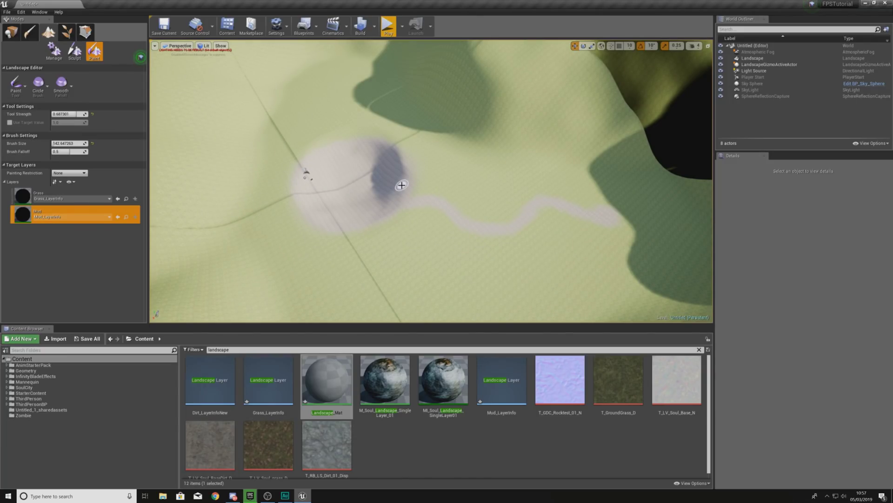
{"action": "right_click_drag", "start_coordinate": [497, 151], "coordinate": [522, 144]}
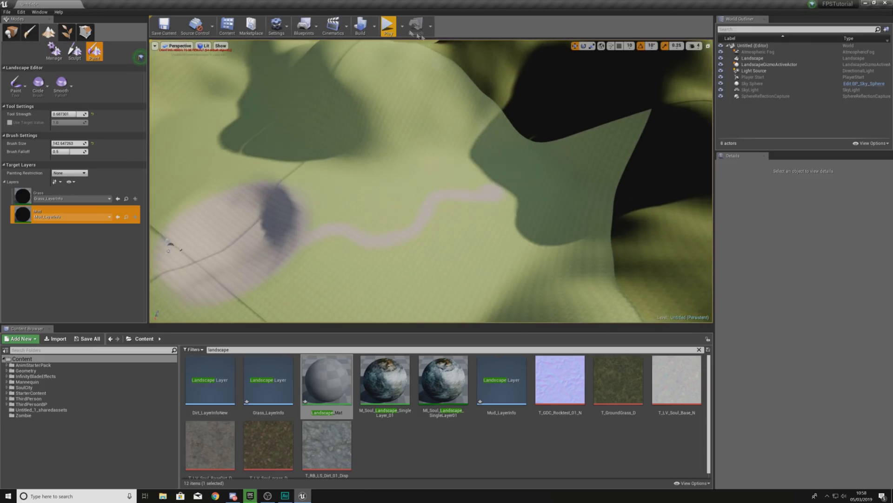
{"action": "left_click", "coordinate": [375, 27]}
{"action": "mouse_move", "coordinate": [394, 55]}
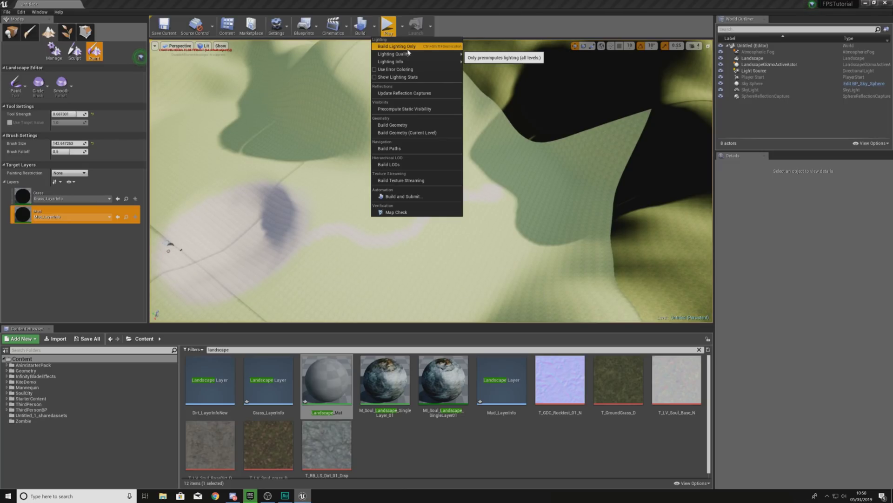
{"action": "left_click", "coordinate": [400, 47]}
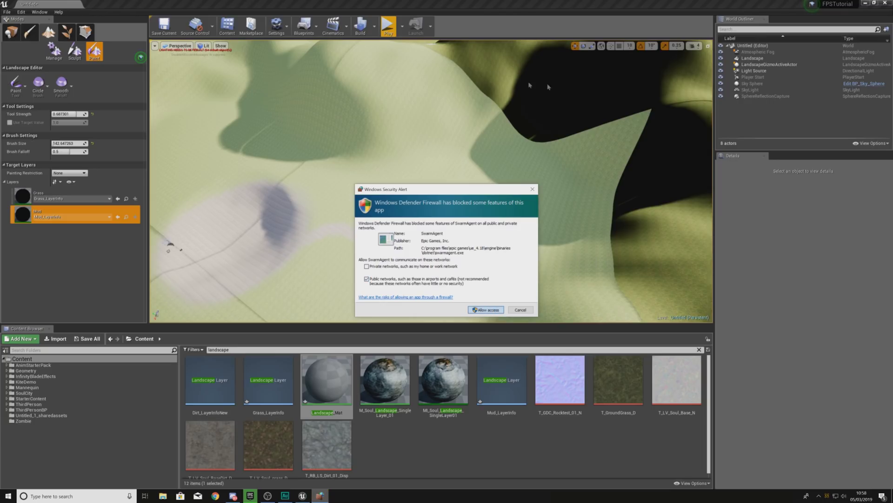
{"action": "left_click", "coordinate": [532, 188]}
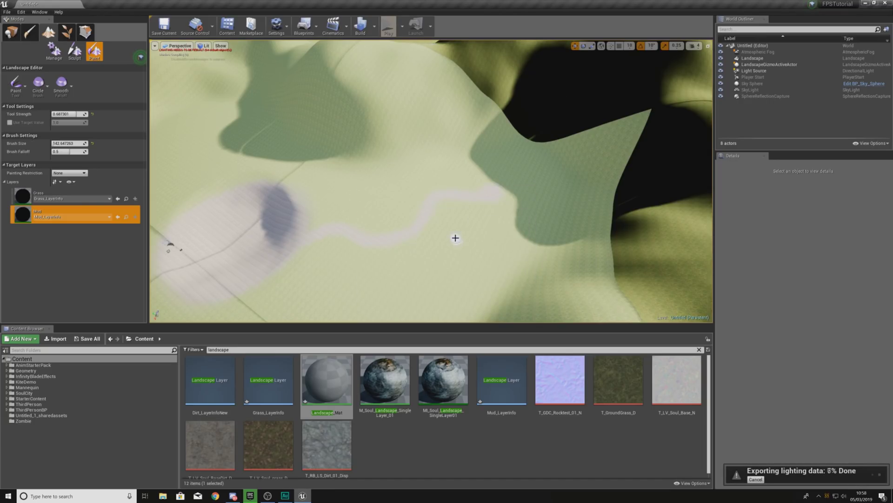